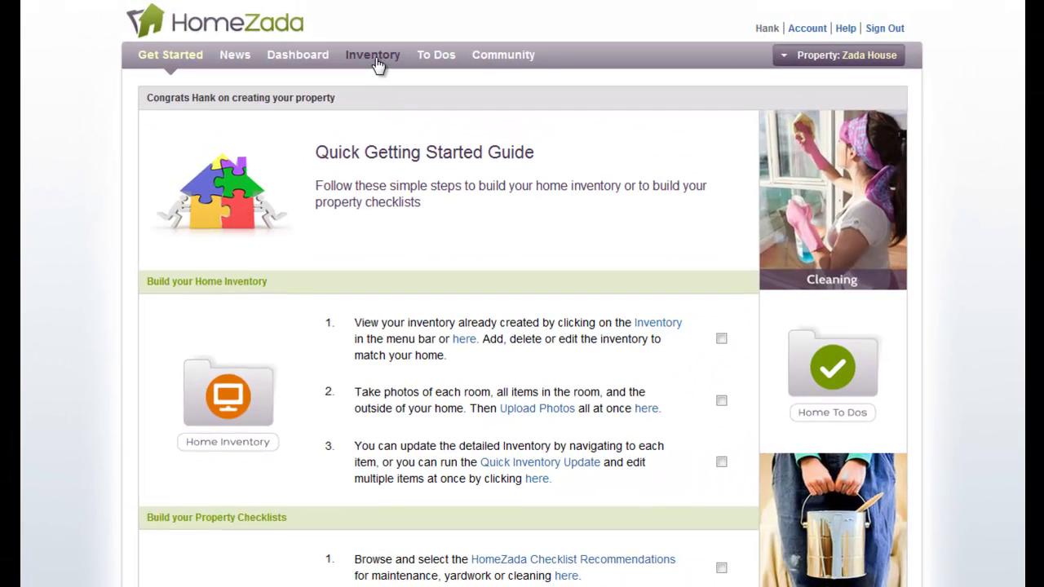
# Open the All Spaces inventory for Zada House, showing each room's item counts
pyautogui.click(374, 57)
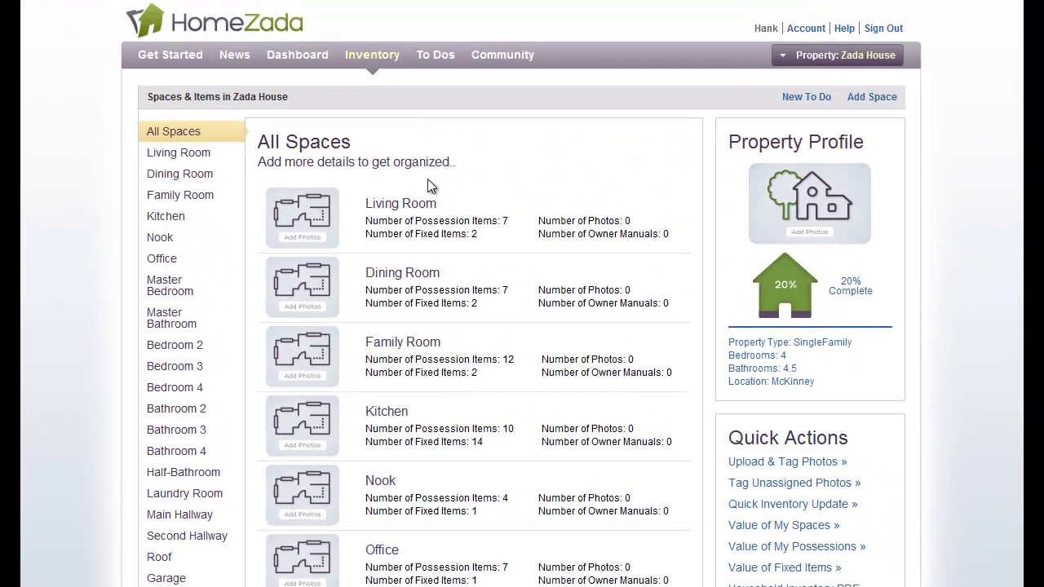
pyautogui.click(412, 421)
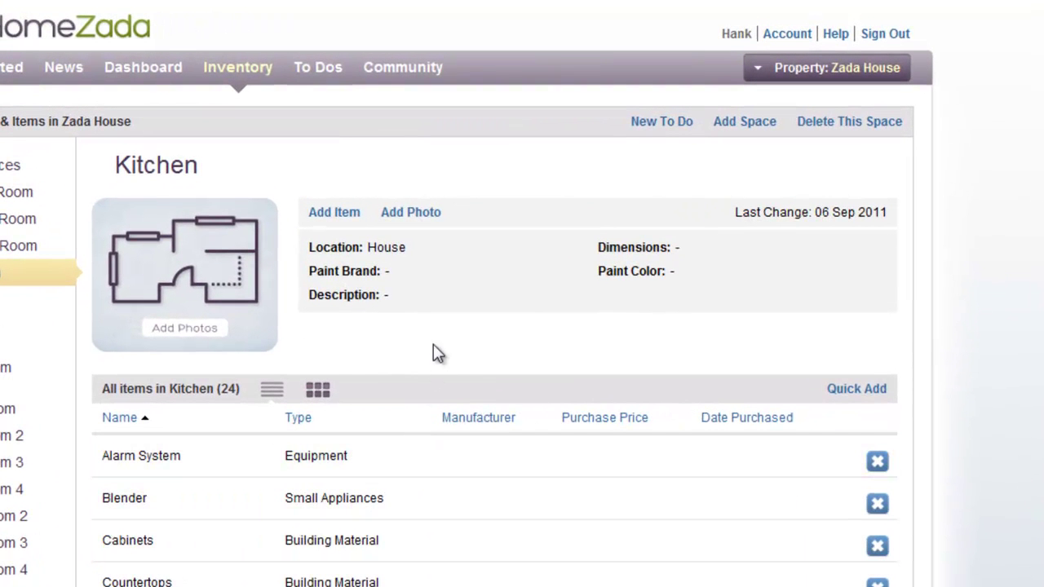
pyautogui.moveTo(410, 285)
pyautogui.moveTo(690, 275)
pyautogui.click(691, 274)
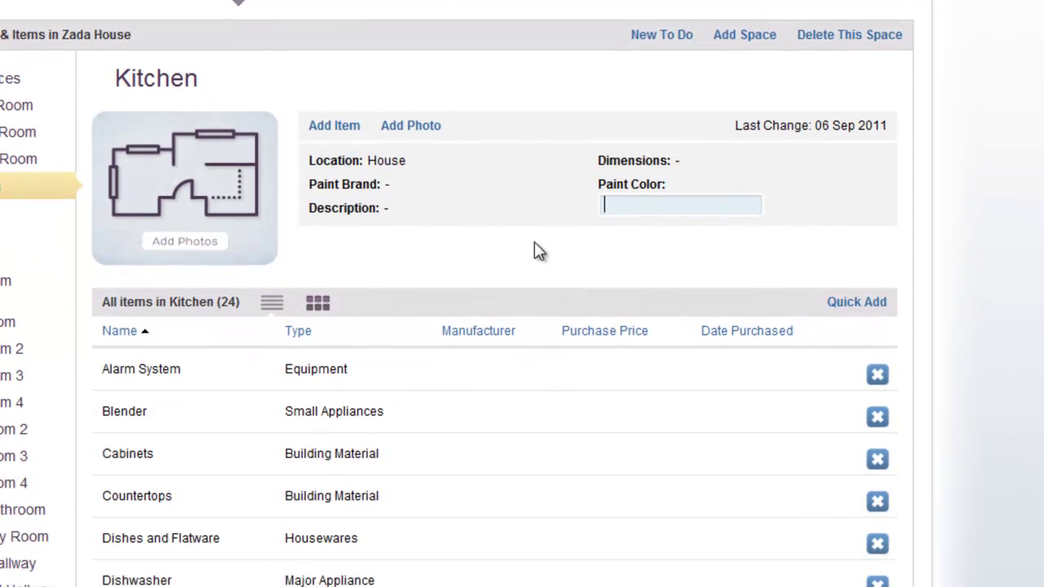
pyautogui.click(534, 315)
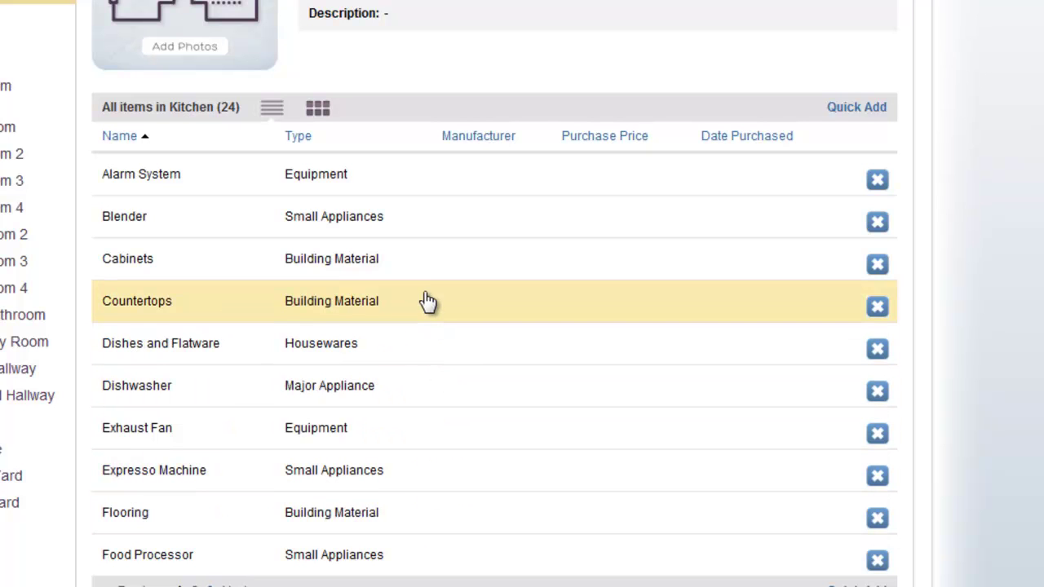
pyautogui.scroll(2, 430, 240)
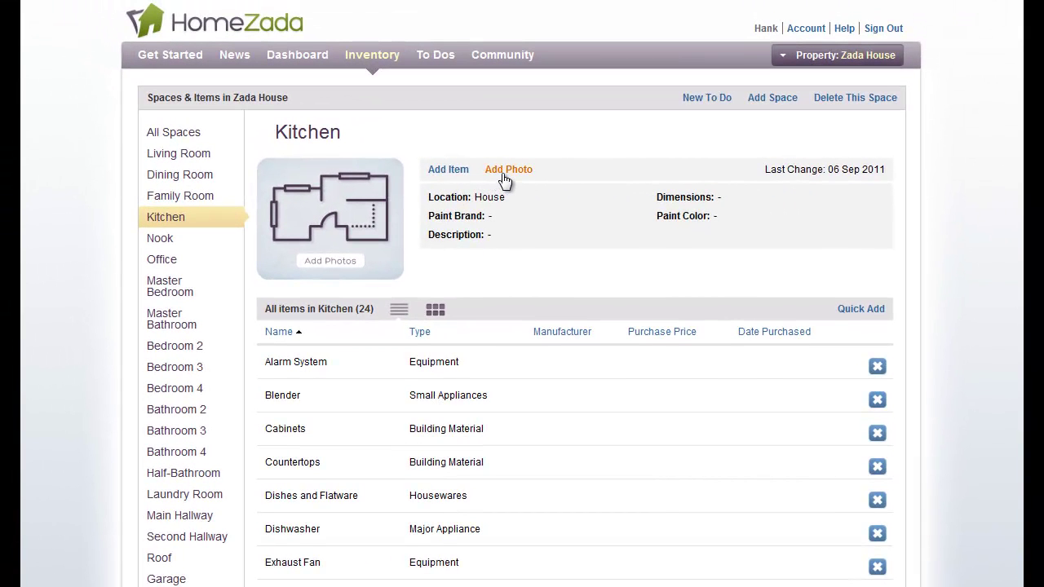
# Upload Kitchen.jpg from the computer as a photo of the Kitchen space
pyautogui.click(505, 181)
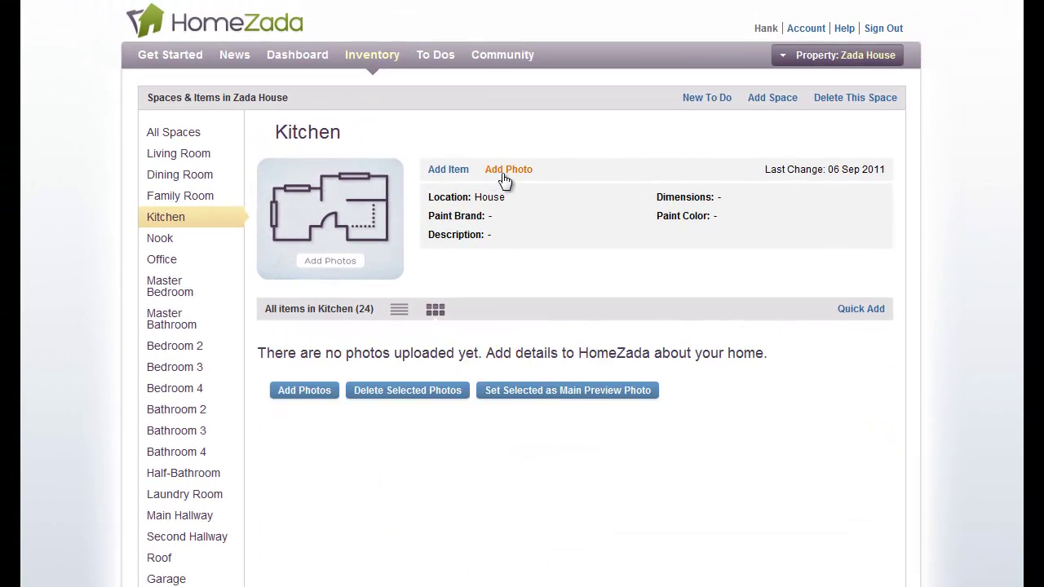
pyautogui.click(308, 395)
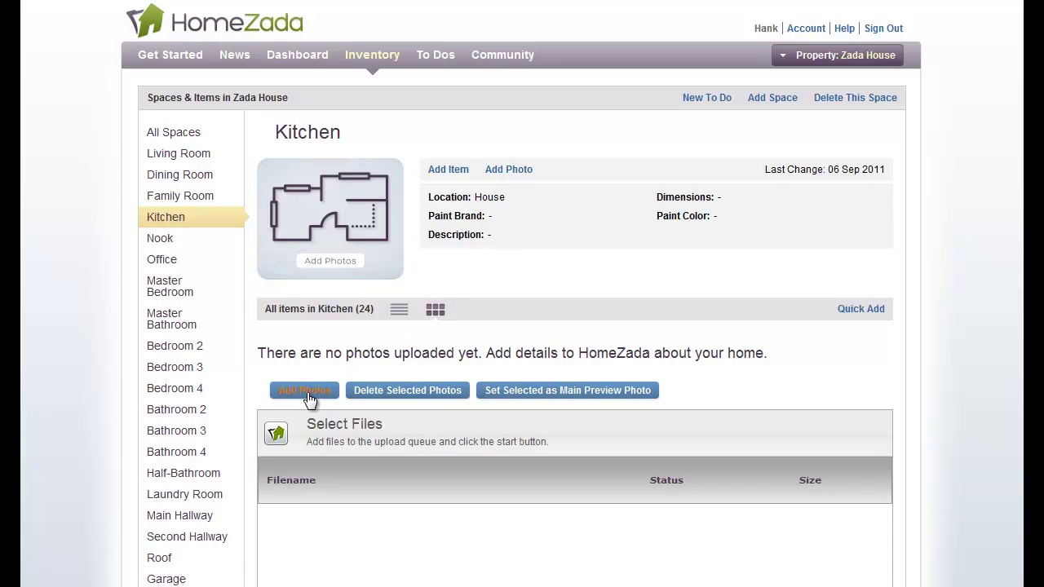
pyautogui.scroll(-3, 309, 401)
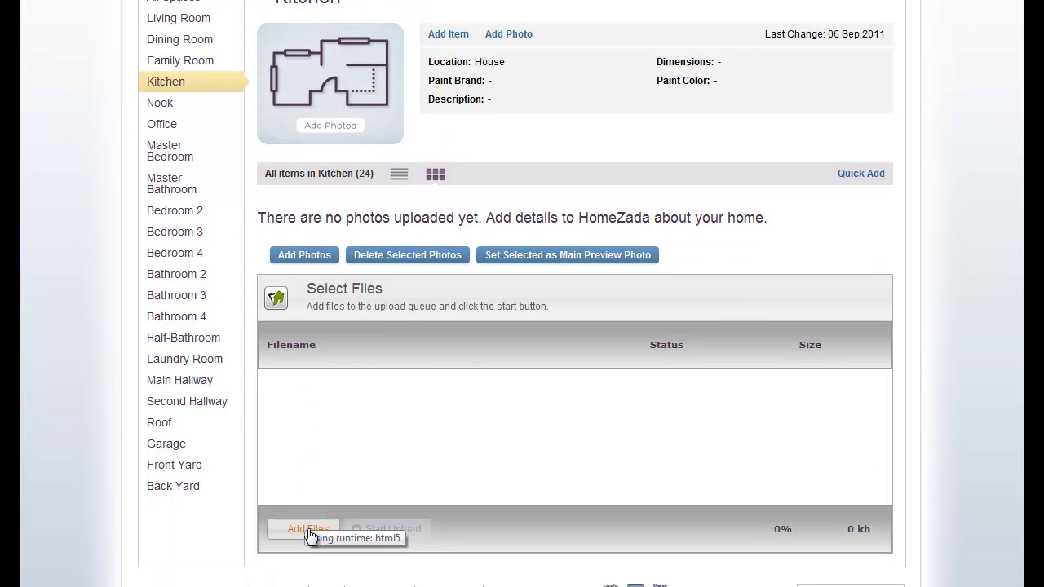
pyautogui.click(307, 528)
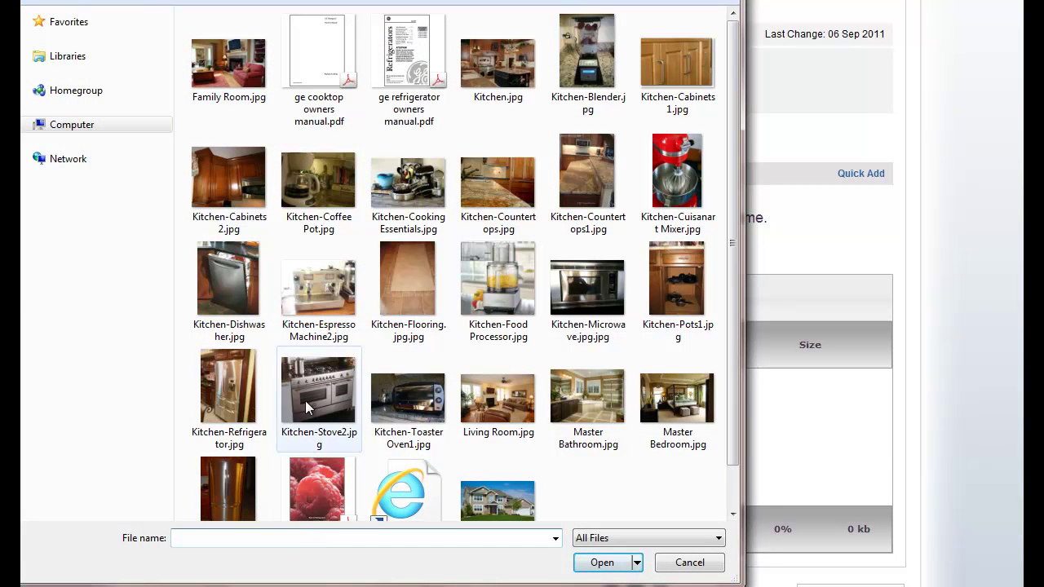
pyautogui.click(495, 79)
pyautogui.click(598, 563)
pyautogui.click(416, 530)
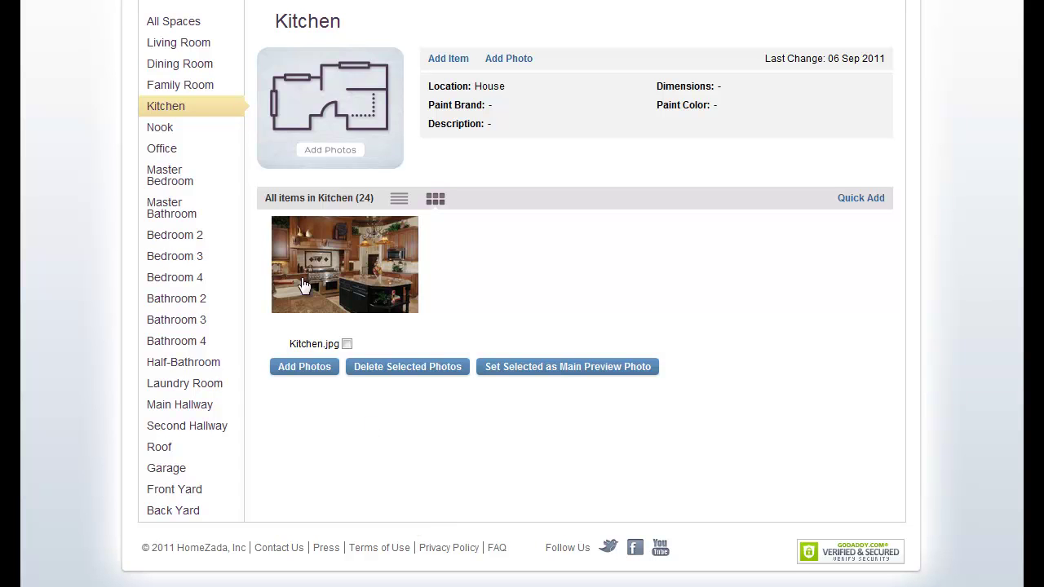
# Delete the Second Hallway space and confirm the deletion
pyautogui.click(204, 433)
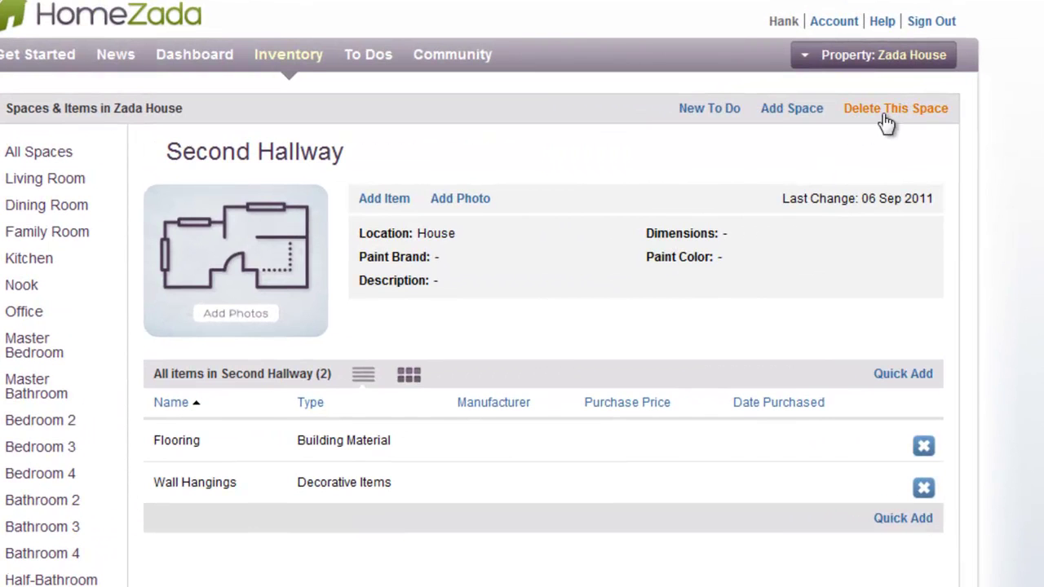
pyautogui.click(887, 114)
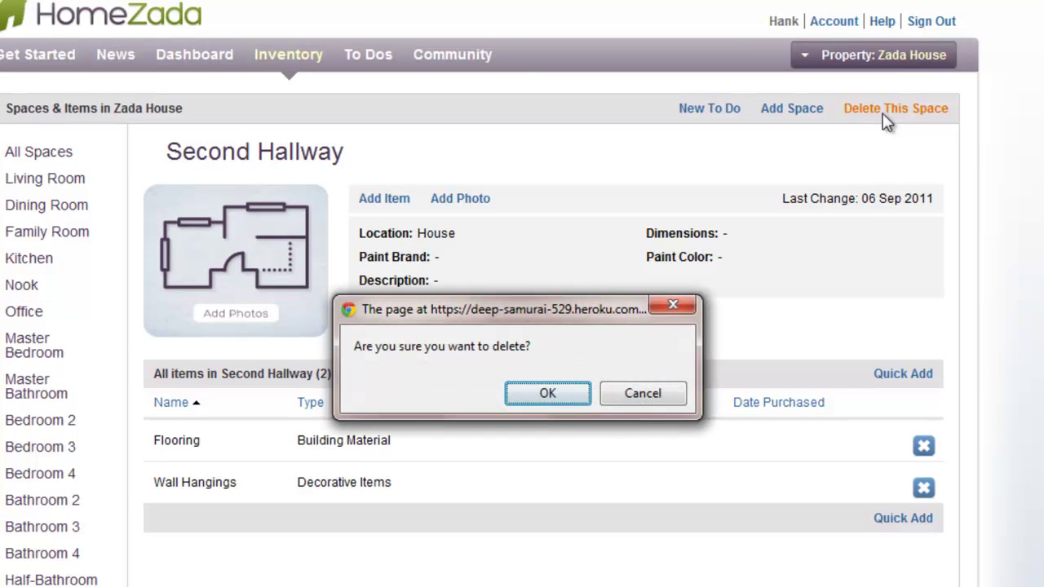
pyautogui.click(552, 398)
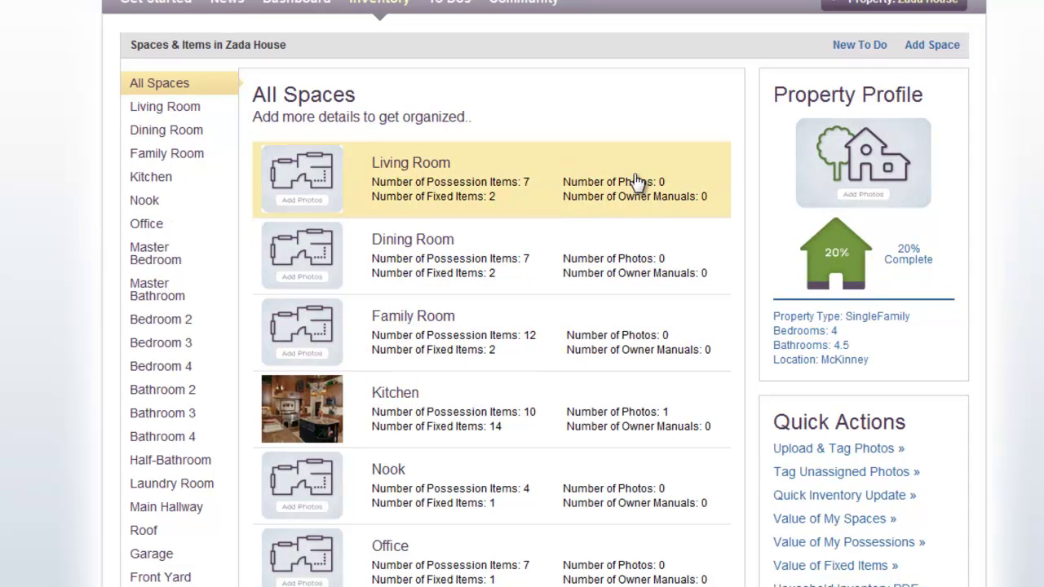
# Create and save a new space named Game Room, picked from the 'Game' name suggestions
pyautogui.click(935, 49)
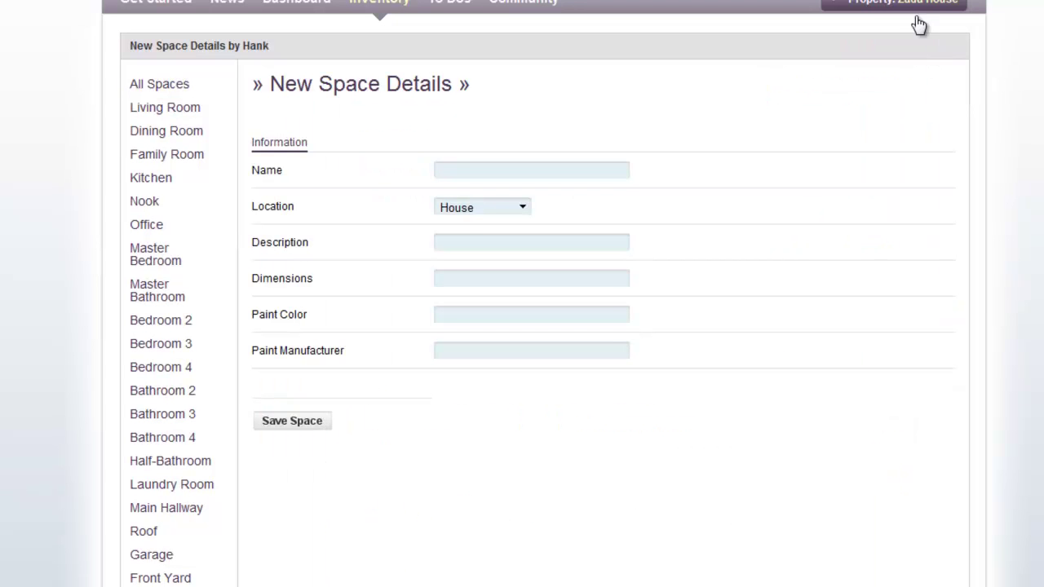
pyautogui.click(493, 170)
pyautogui.write('Game')
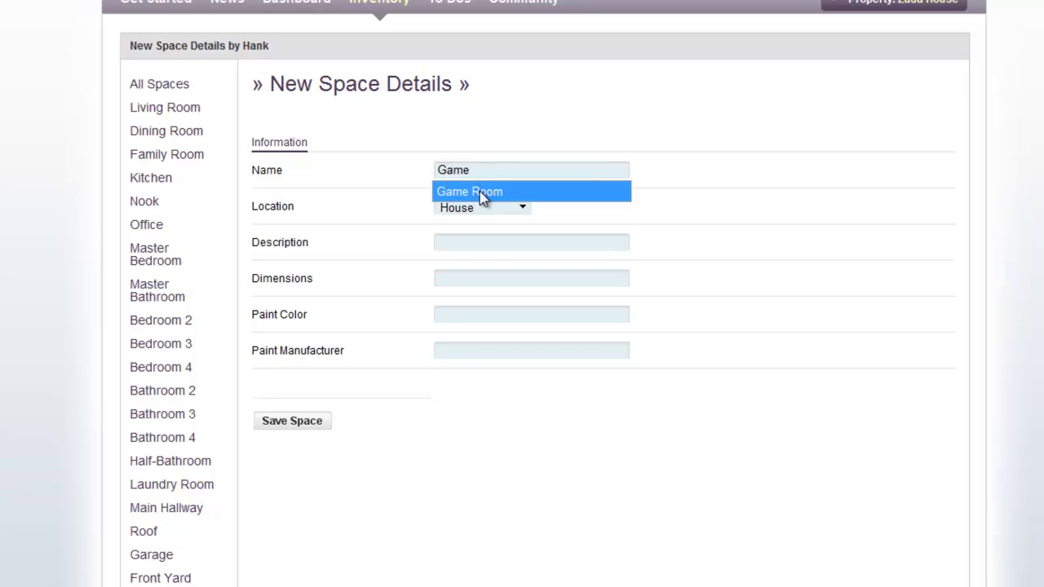
pyautogui.click(481, 192)
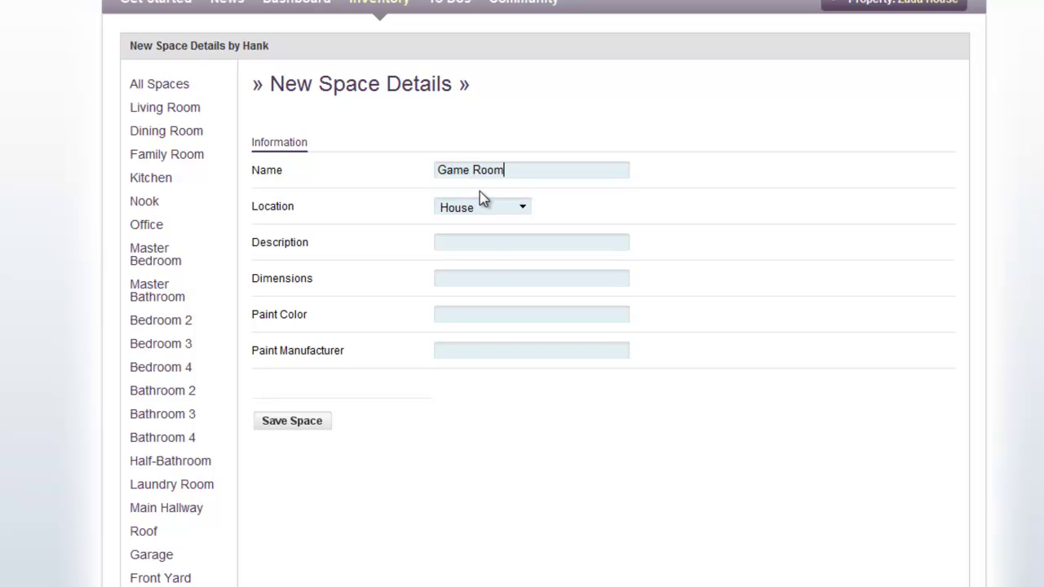
pyautogui.click(292, 421)
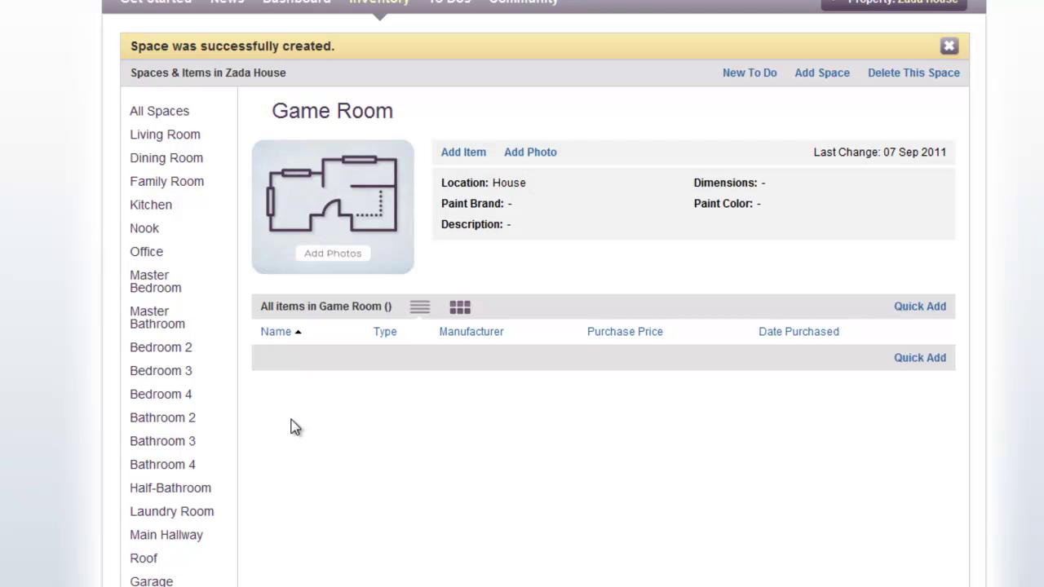
# Rename the Bedroom 2 space to Sam's Room
pyautogui.click(167, 348)
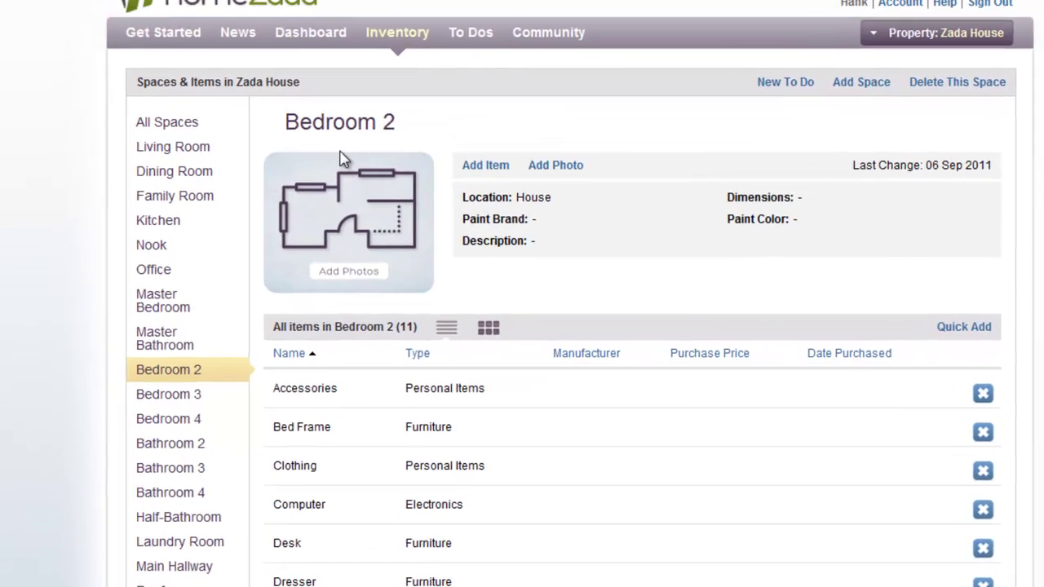
pyautogui.moveTo(350, 117)
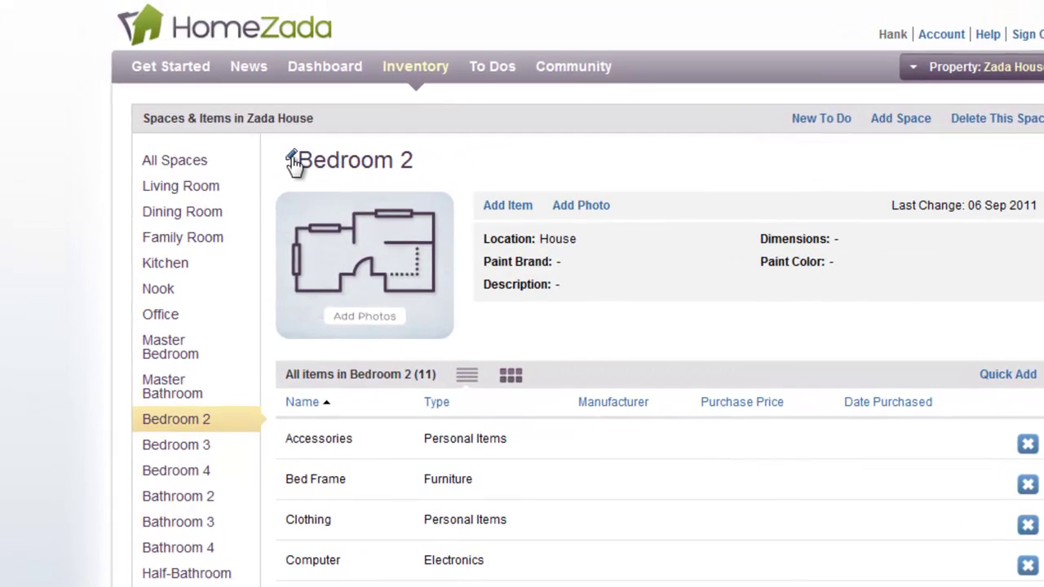
pyautogui.click(293, 160)
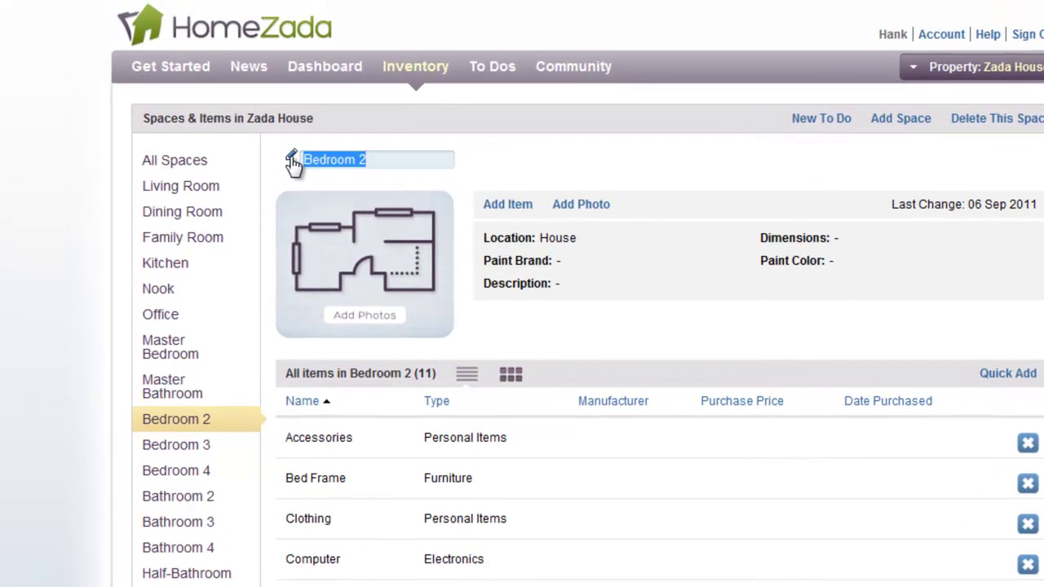
pyautogui.write('SAn')
pyautogui.press('BackSpace')
pyautogui.press('BackSpace')
pyautogui.write("am's ")
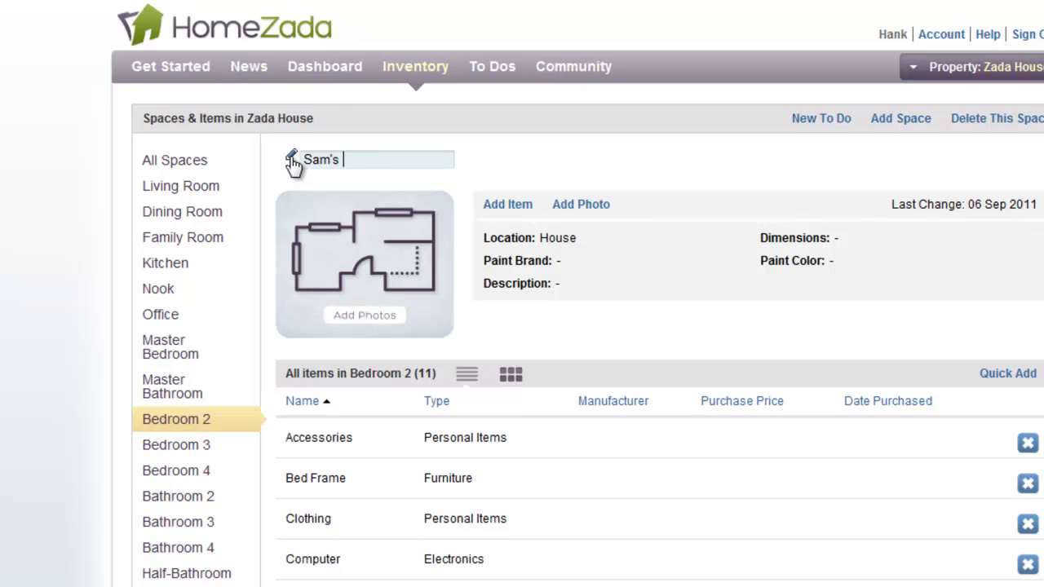
pyautogui.write('Room')
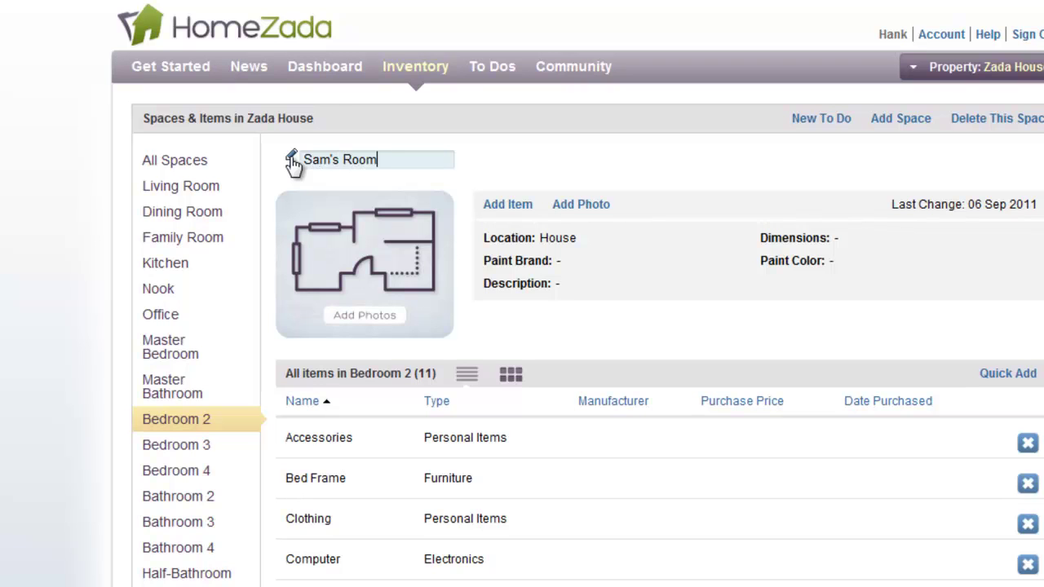
pyautogui.click(582, 178)
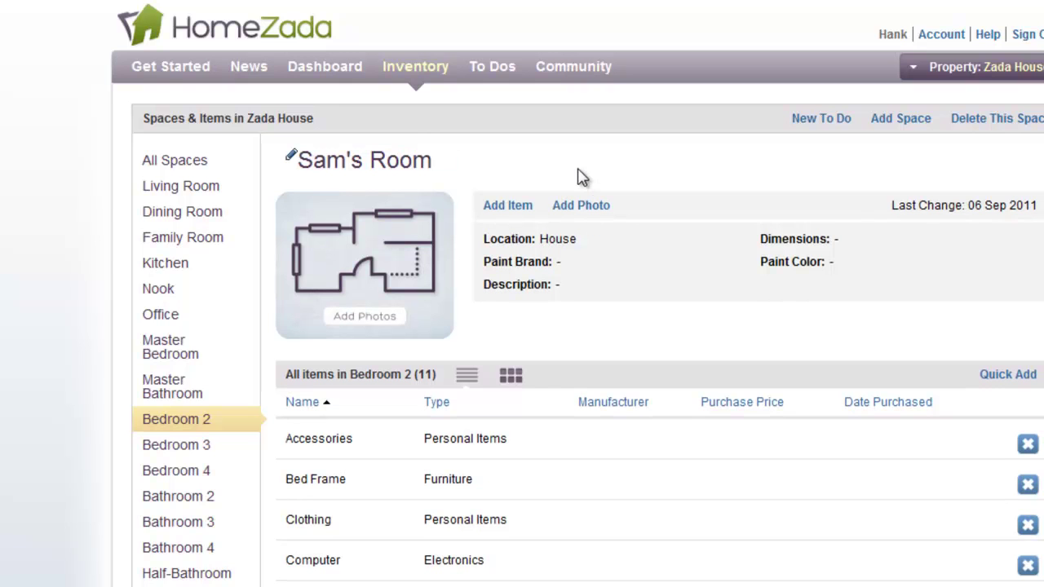
# Delete the Exhaust Fan item from the Kitchen space, dropping its count to 23
pyautogui.click(178, 166)
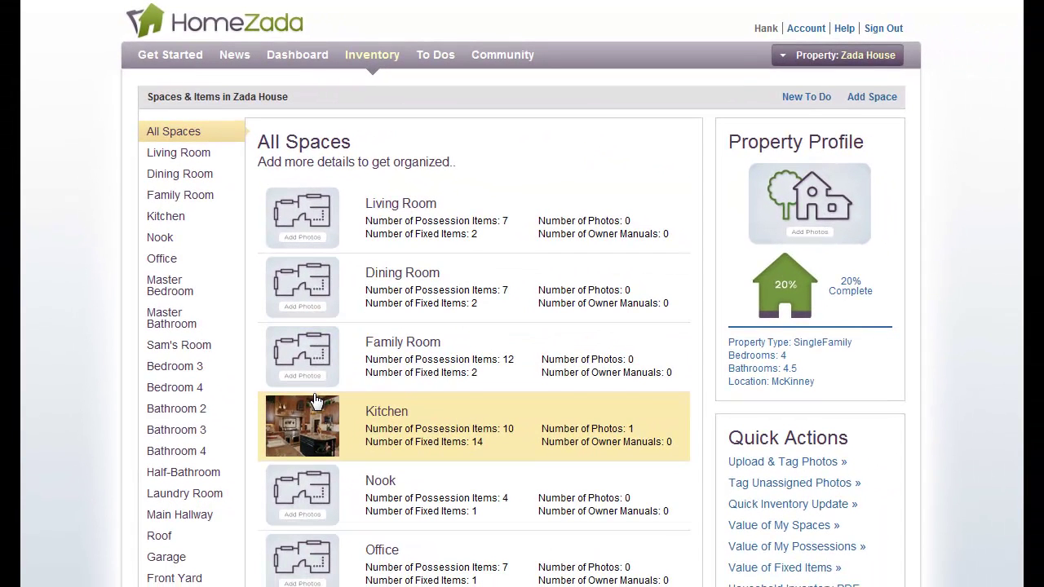
pyautogui.click(403, 434)
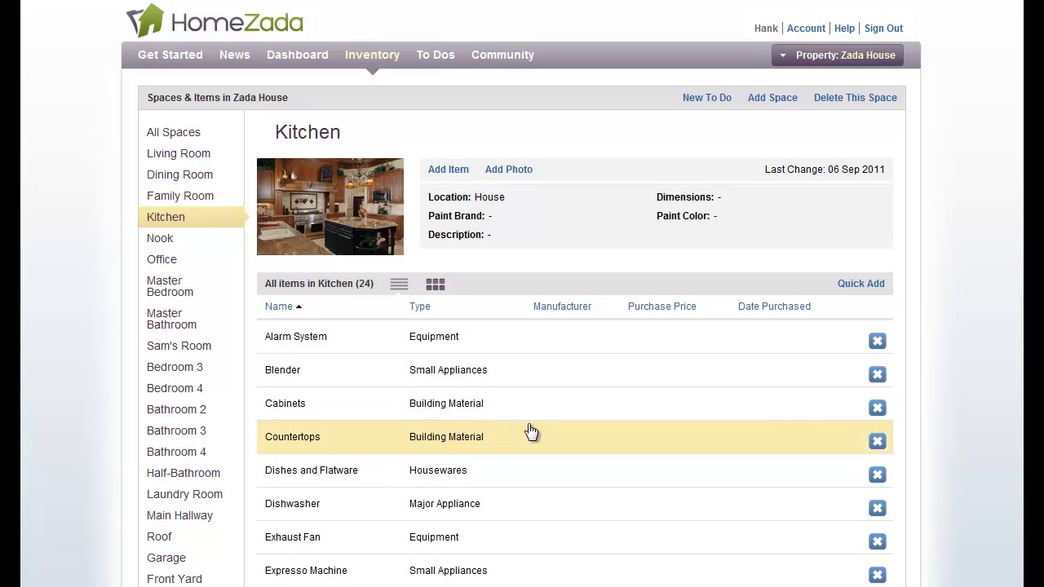
pyautogui.scroll(-2, 531, 432)
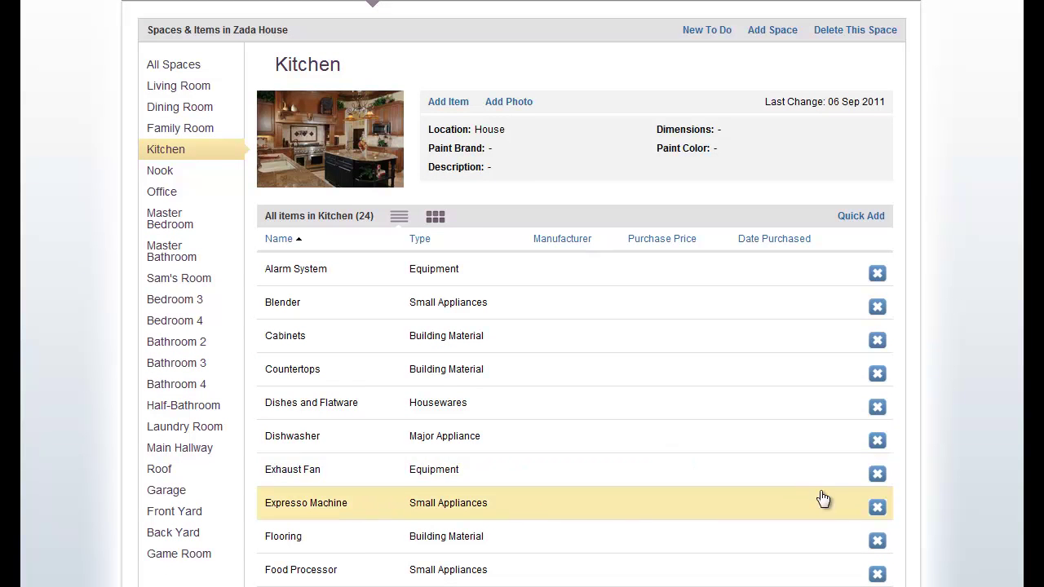
pyautogui.click(877, 476)
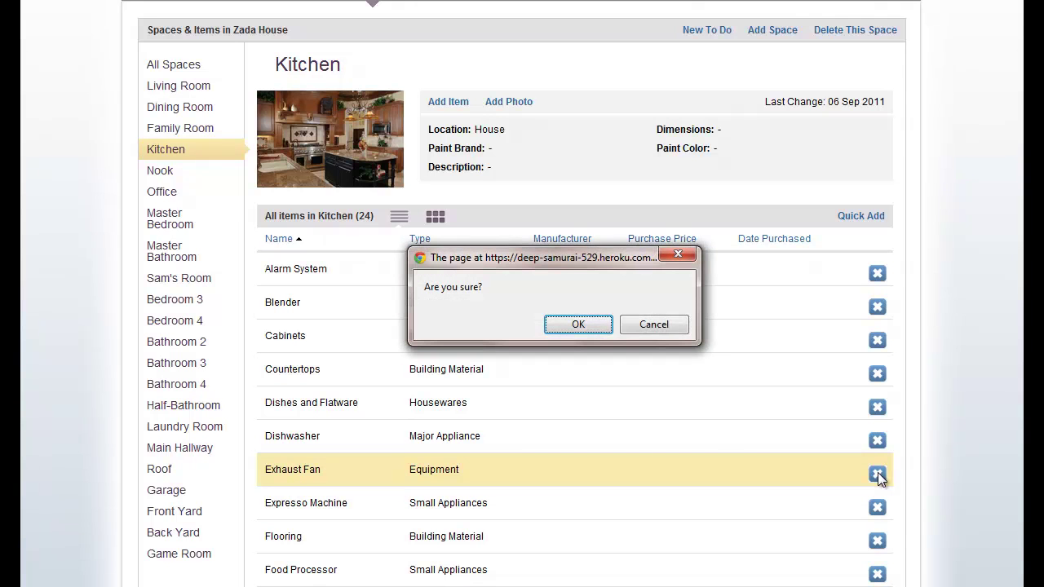
pyautogui.click(582, 325)
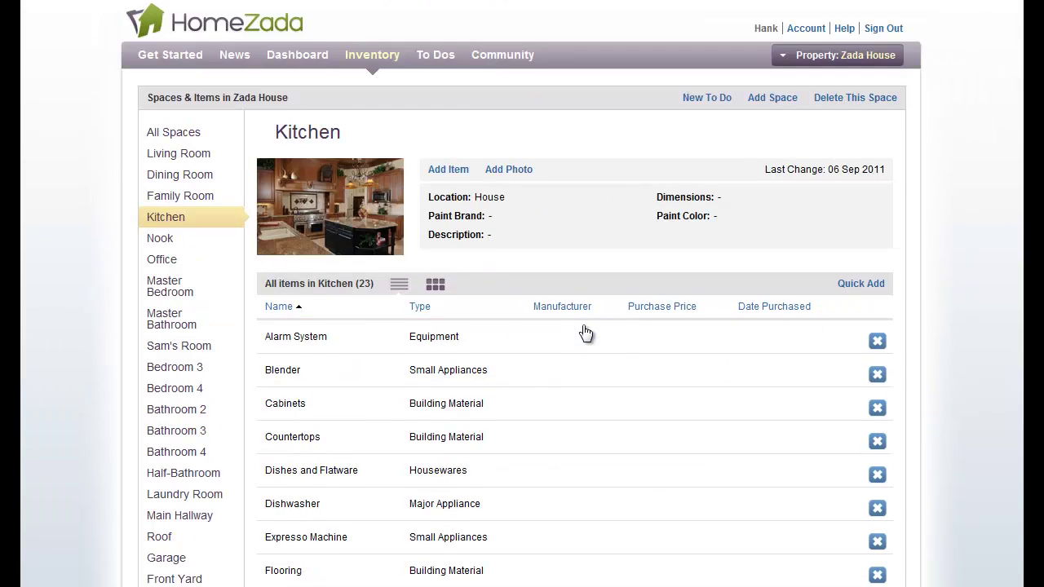
# Show the second page of Kitchen items down to the Refrigerator row
pyautogui.scroll(-1, 582, 331)
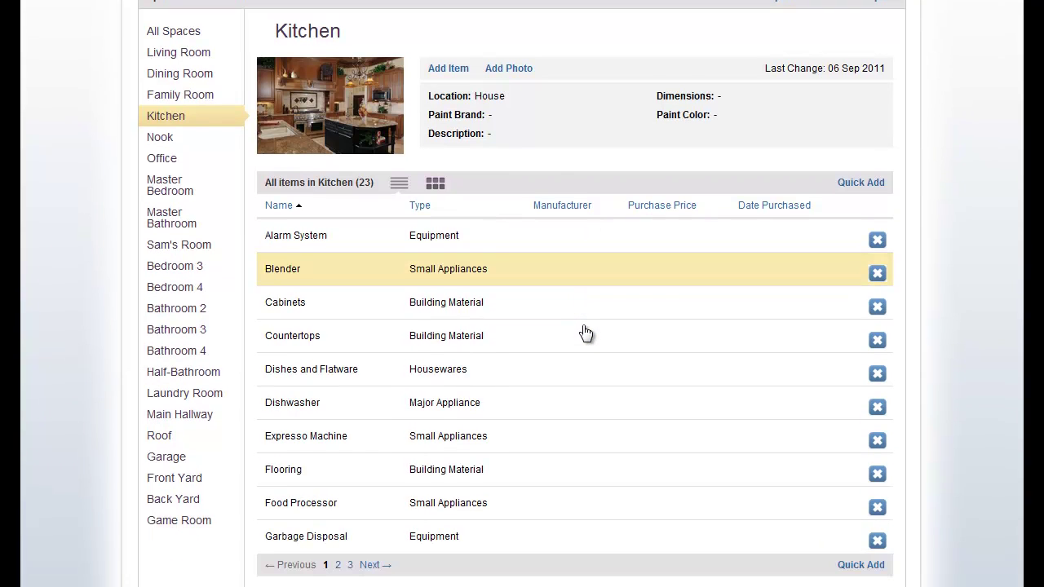
pyautogui.click(372, 566)
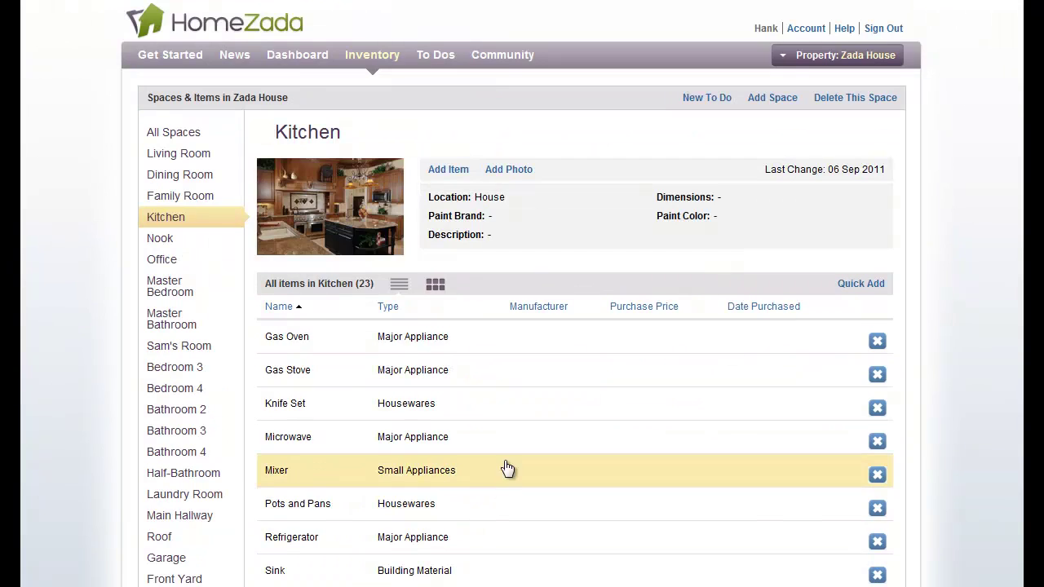
pyautogui.scroll(-1, 507, 469)
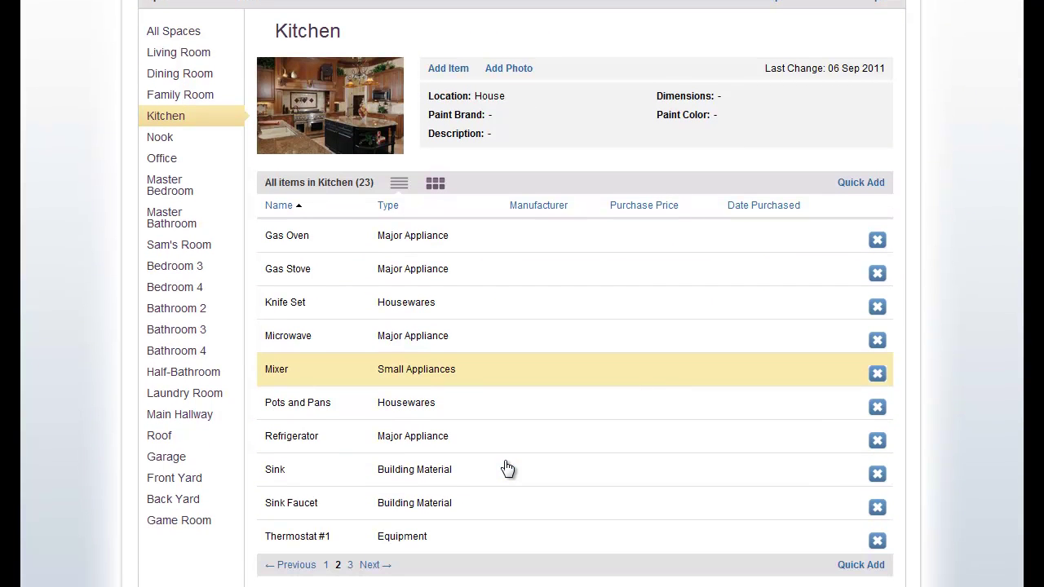
# Open the Refrigerator item and set its purchase date to 15 Aug 2011
pyautogui.click(379, 447)
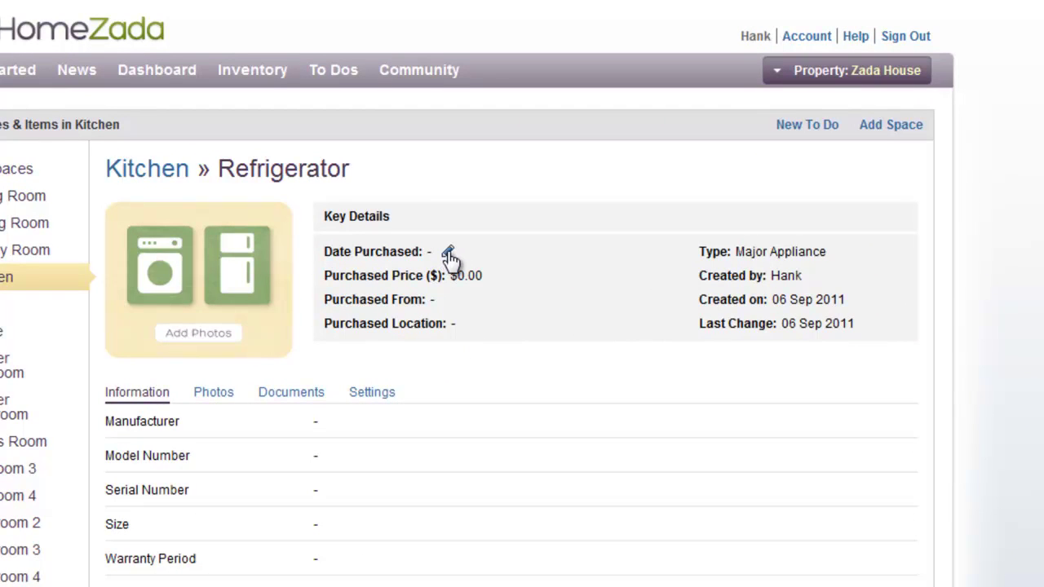
pyautogui.click(449, 253)
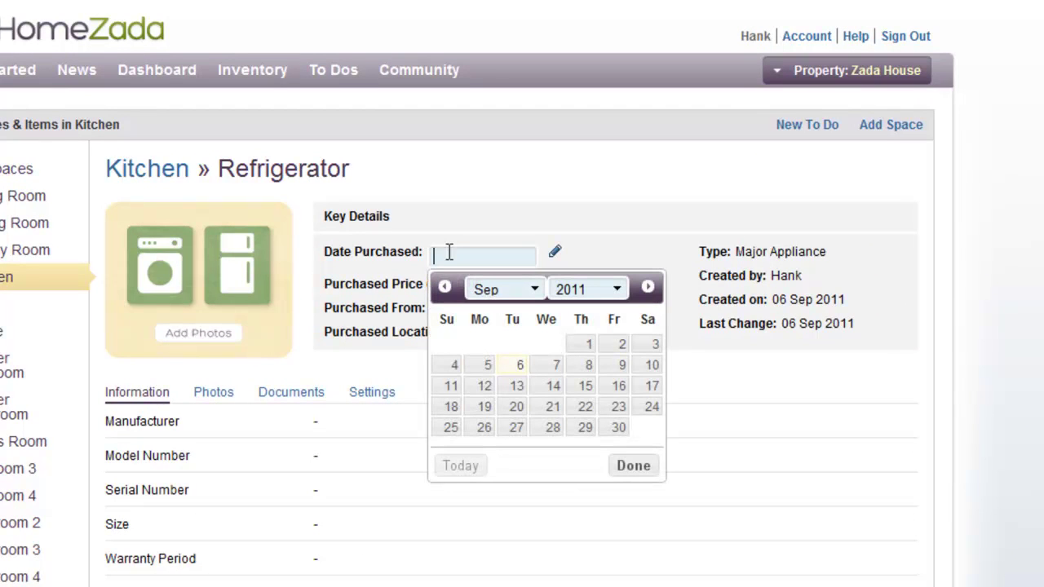
pyautogui.click(533, 290)
pyautogui.click(505, 427)
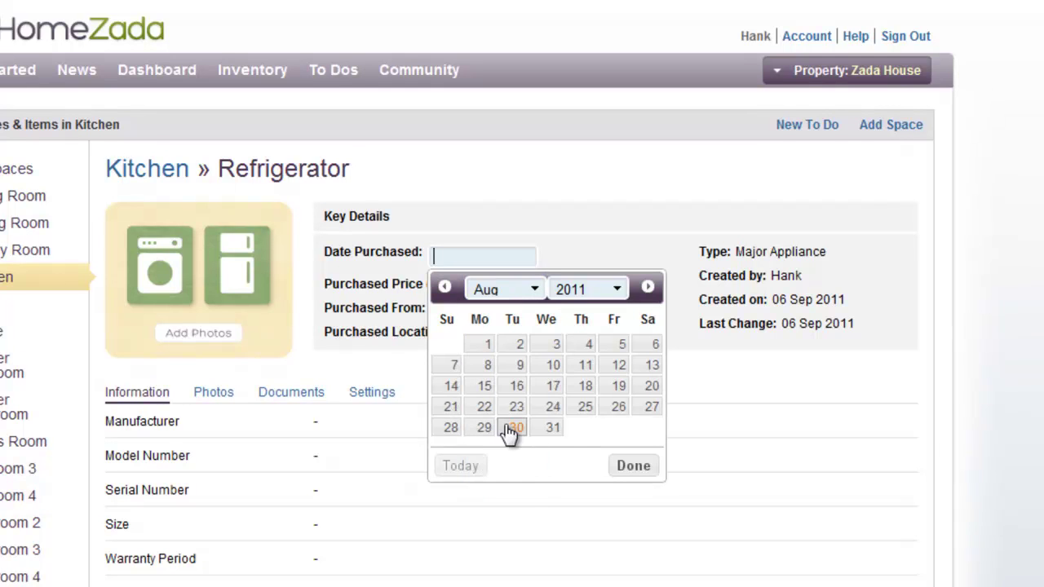
pyautogui.click(484, 385)
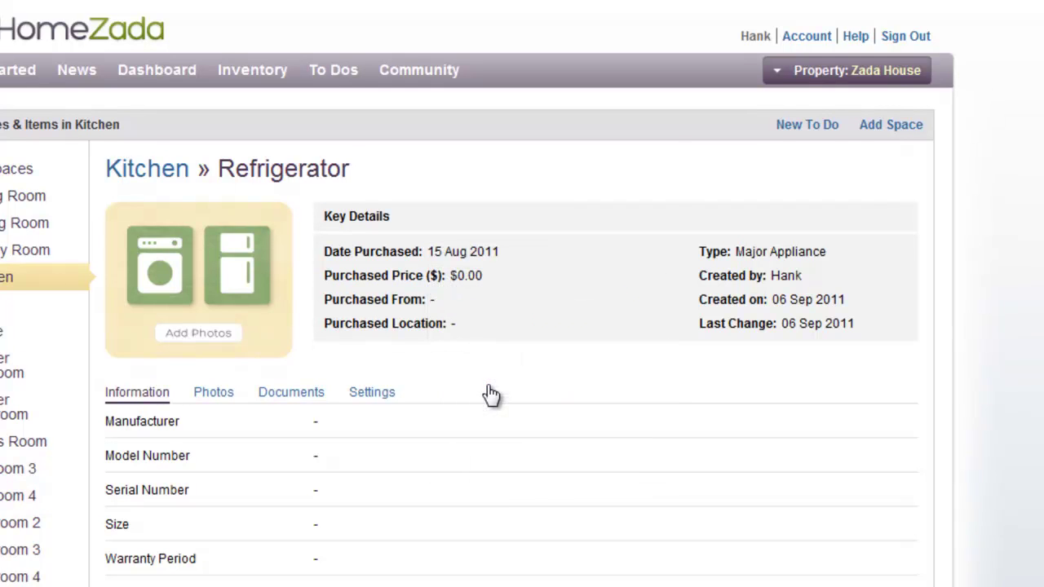
# Set the Refrigerator's purchased price to $1,250.00
pyautogui.click(500, 278)
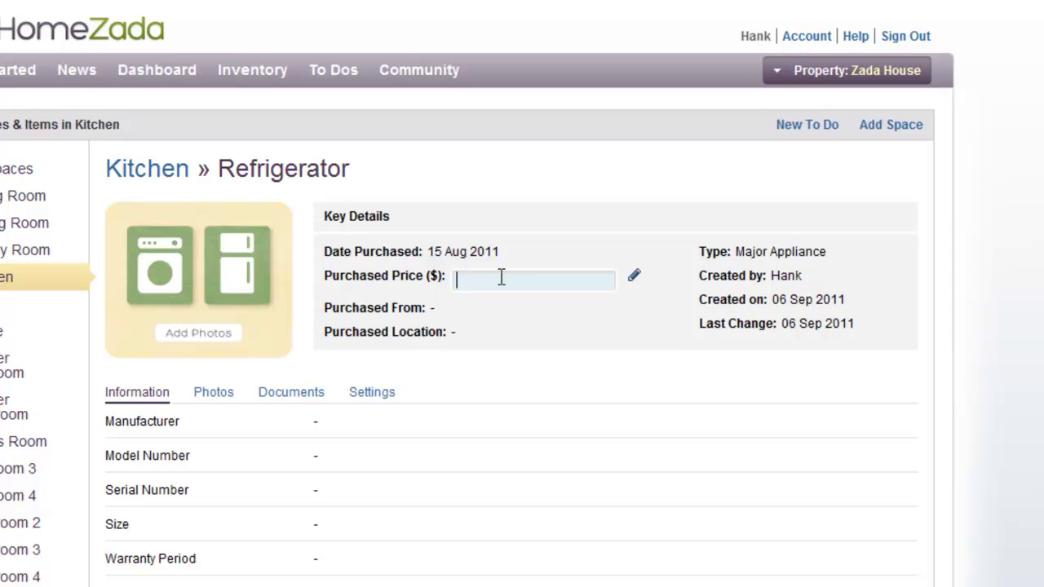
pyautogui.write('1250')
pyautogui.click(493, 360)
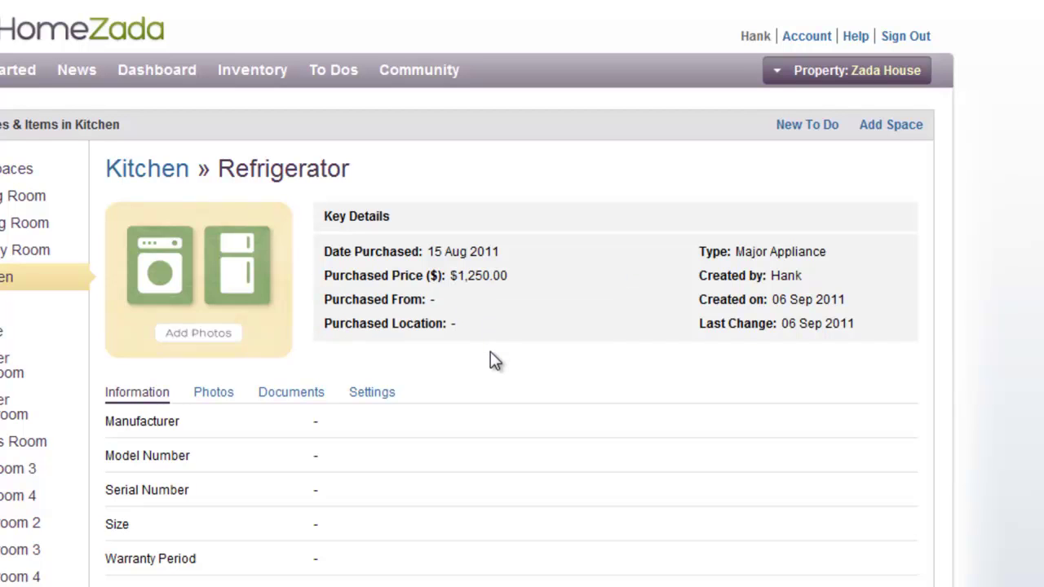
pyautogui.scroll(-1, 424, 311)
pyautogui.scroll(-3, 365, 310)
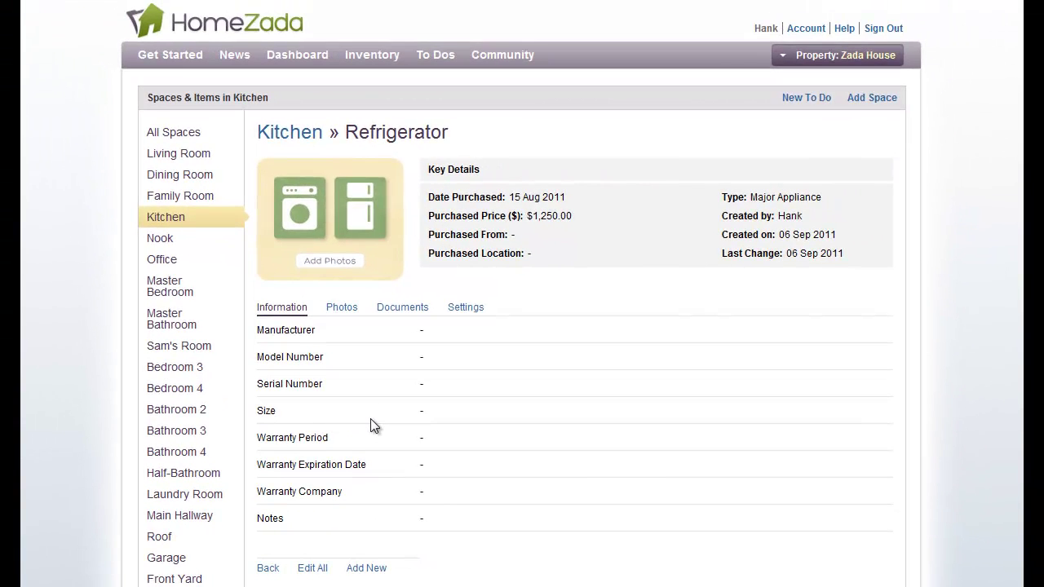
# Add a Refrigerator document named 'GE Manul' by uploading ge_refrigerator_owners_manual.pdf
pyautogui.click(343, 311)
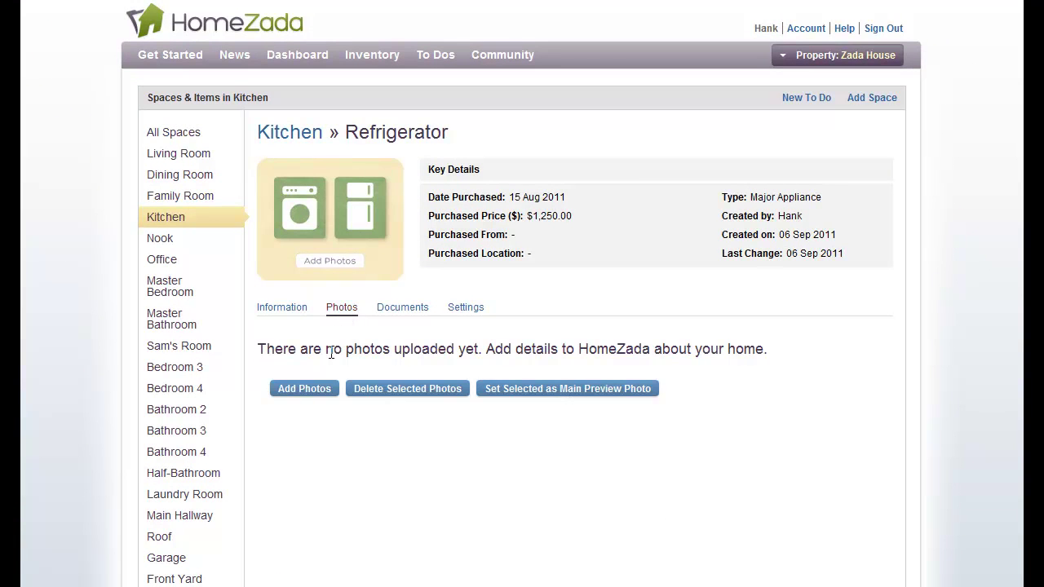
pyautogui.click(410, 315)
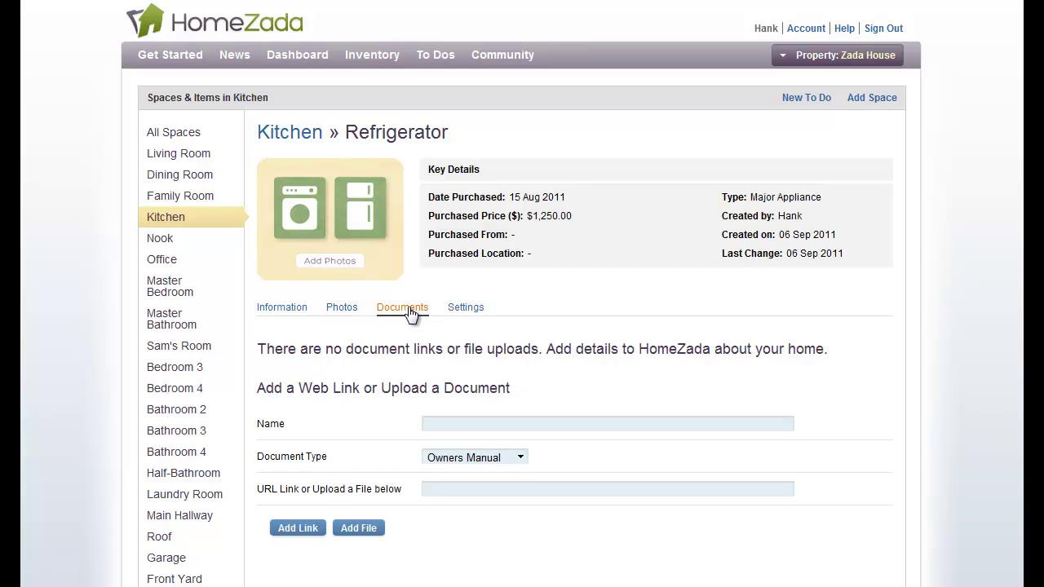
pyautogui.click(453, 424)
pyautogui.write('GE Manul')
pyautogui.click(358, 528)
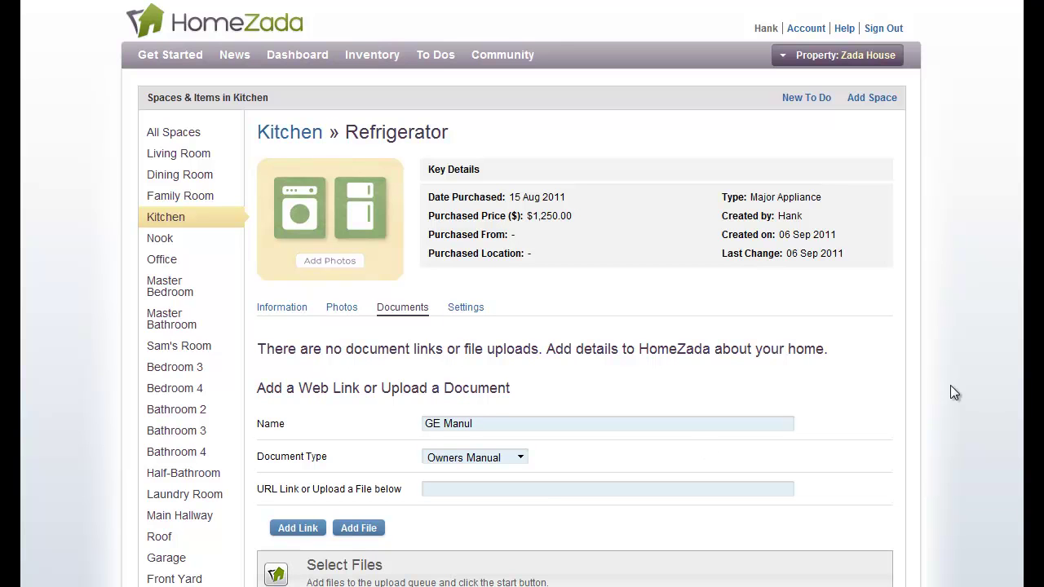
pyautogui.scroll(-5, 759, 492)
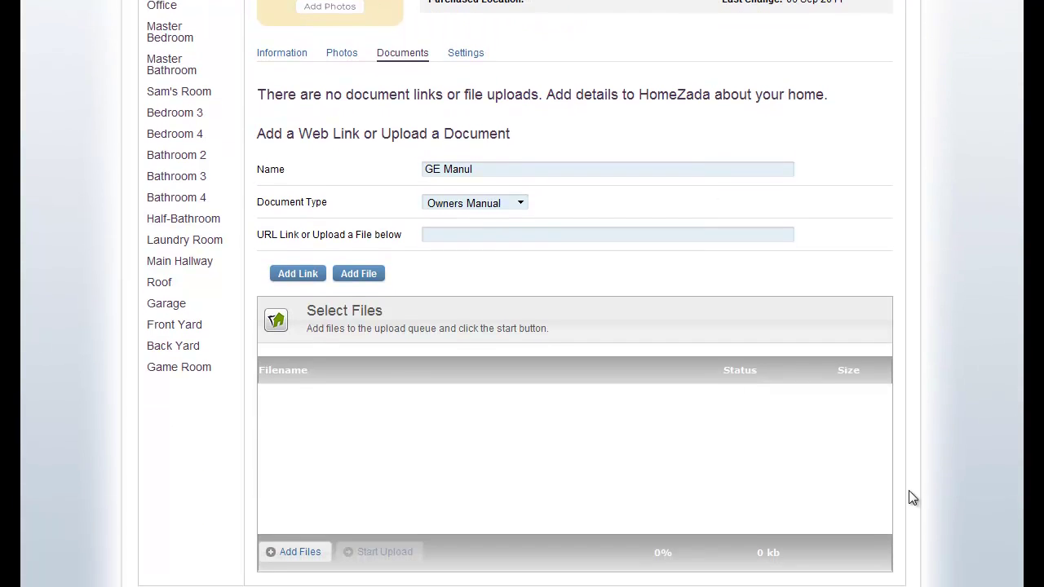
pyautogui.click(287, 550)
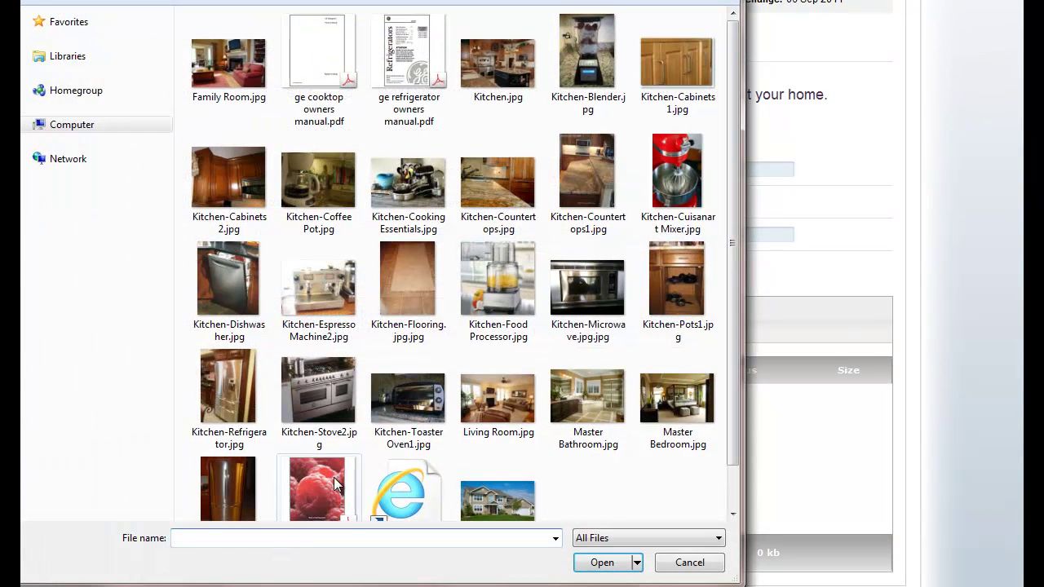
pyautogui.click(421, 75)
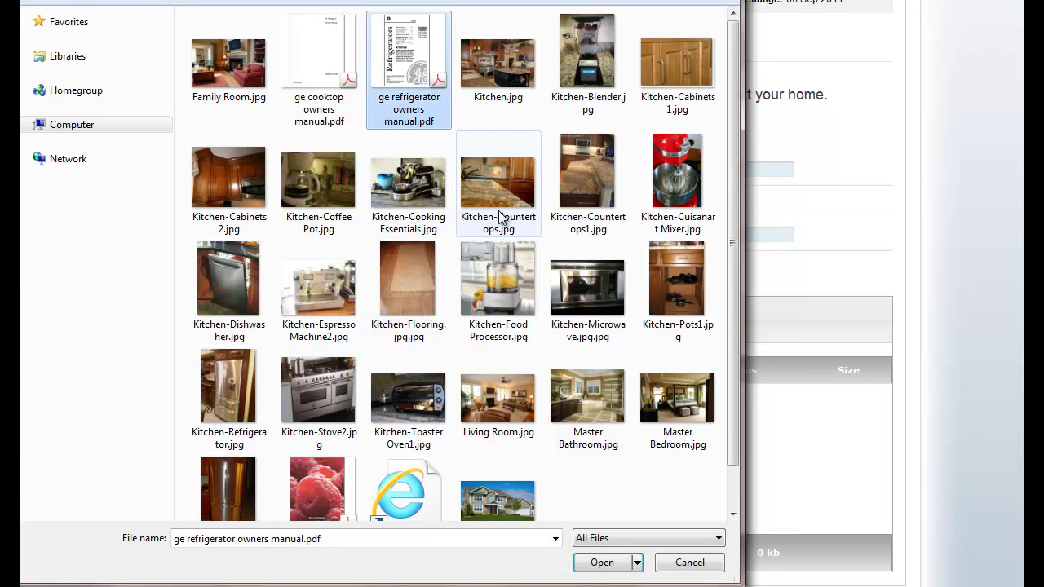
pyautogui.click(595, 565)
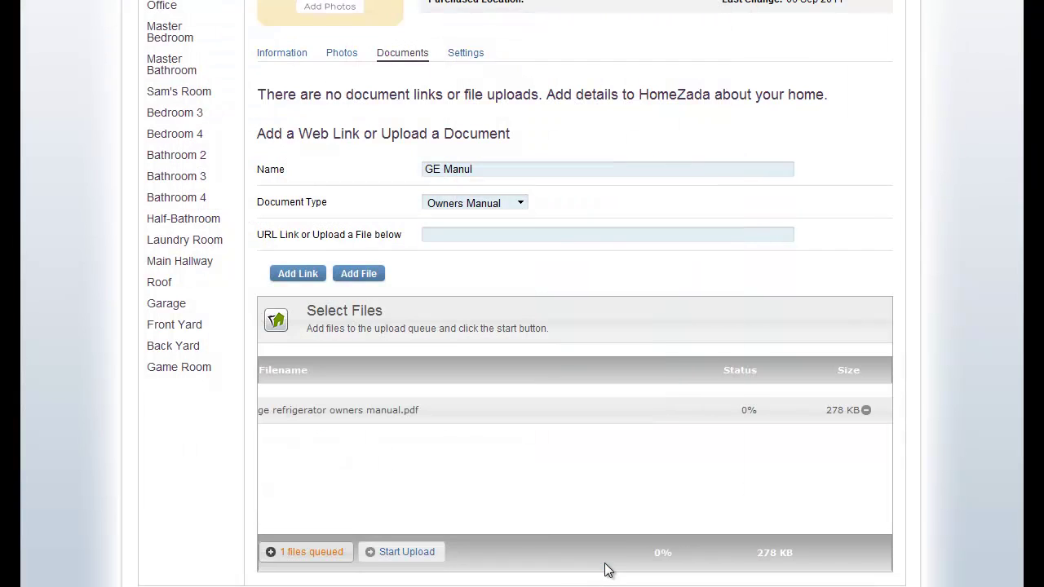
pyautogui.click(406, 552)
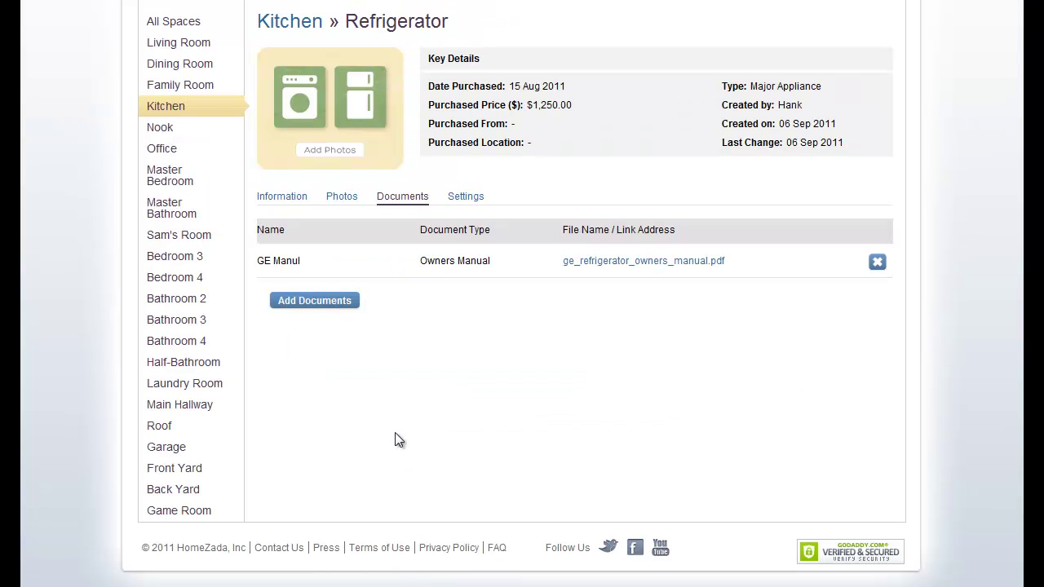
# Add a 'link to a website' document with the pasted geappliances.com support FAQ URL
pyautogui.click(313, 304)
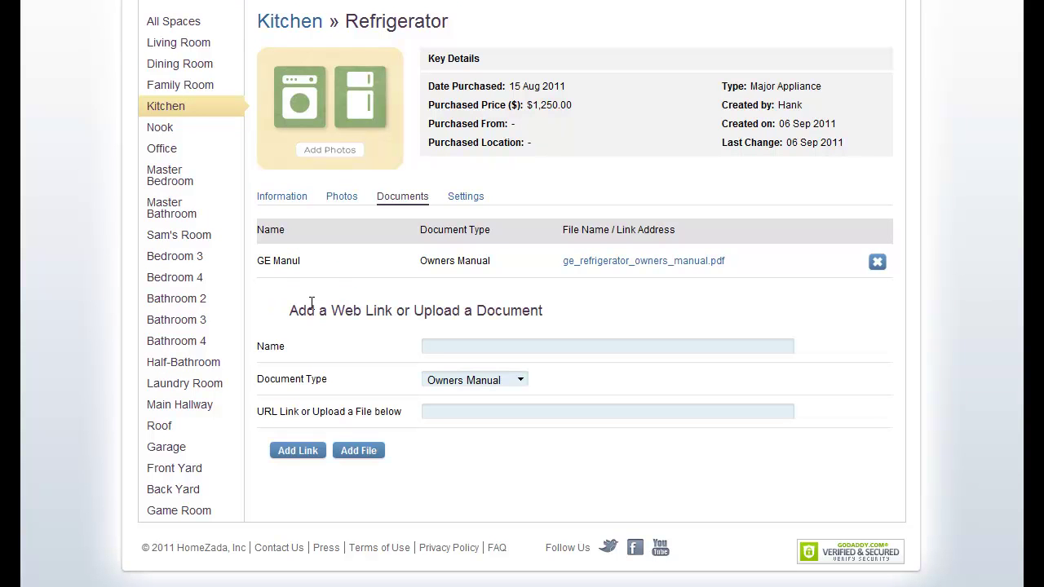
pyautogui.click(470, 344)
pyautogui.write('link to a website')
pyautogui.rightClick(467, 408)
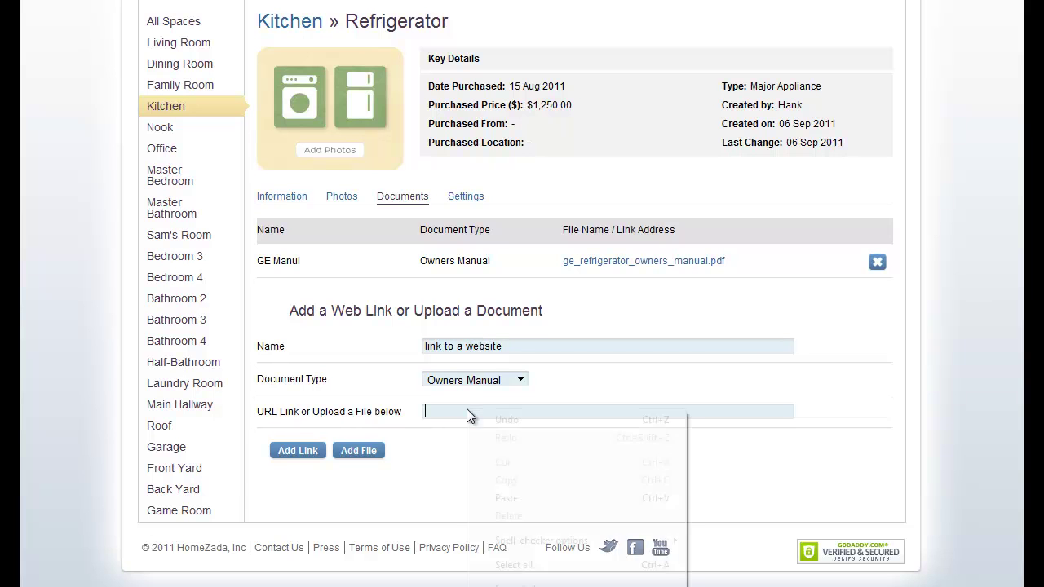
pyautogui.click(507, 499)
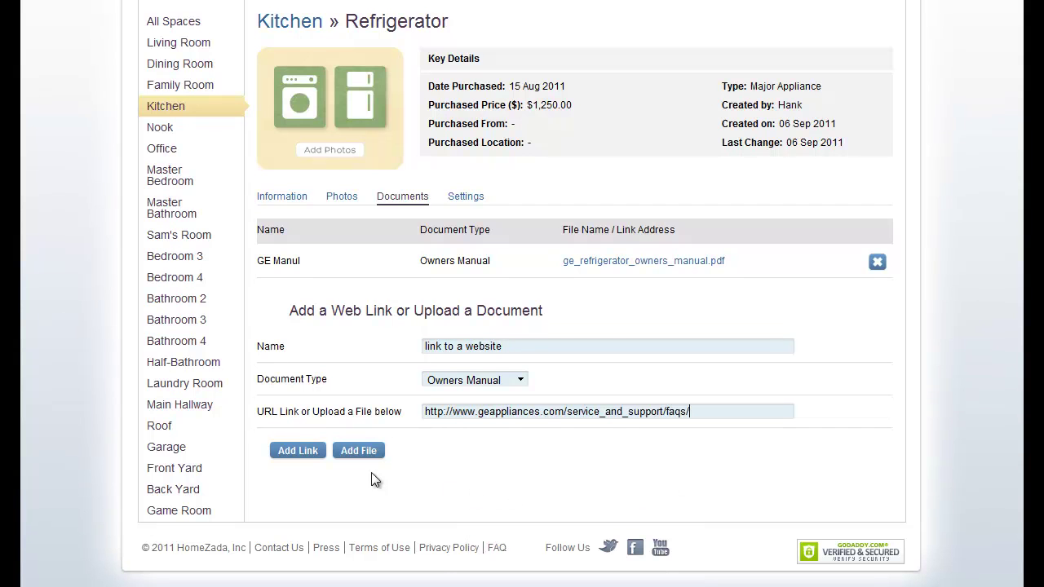
pyautogui.click(299, 451)
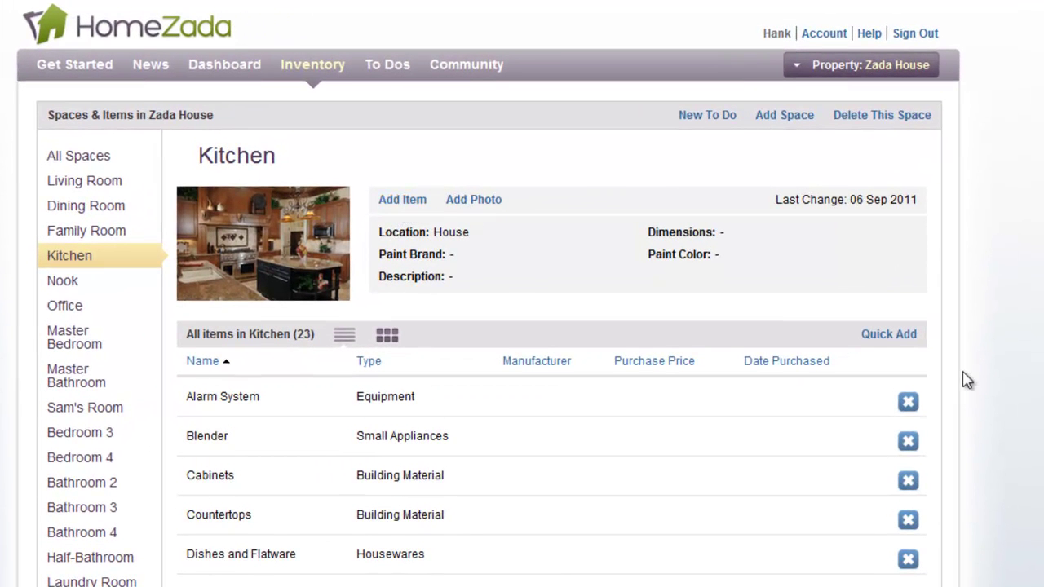
# Start a Quick Add Kitchen item, review the Type options, and scroll the blank form
pyautogui.click(904, 339)
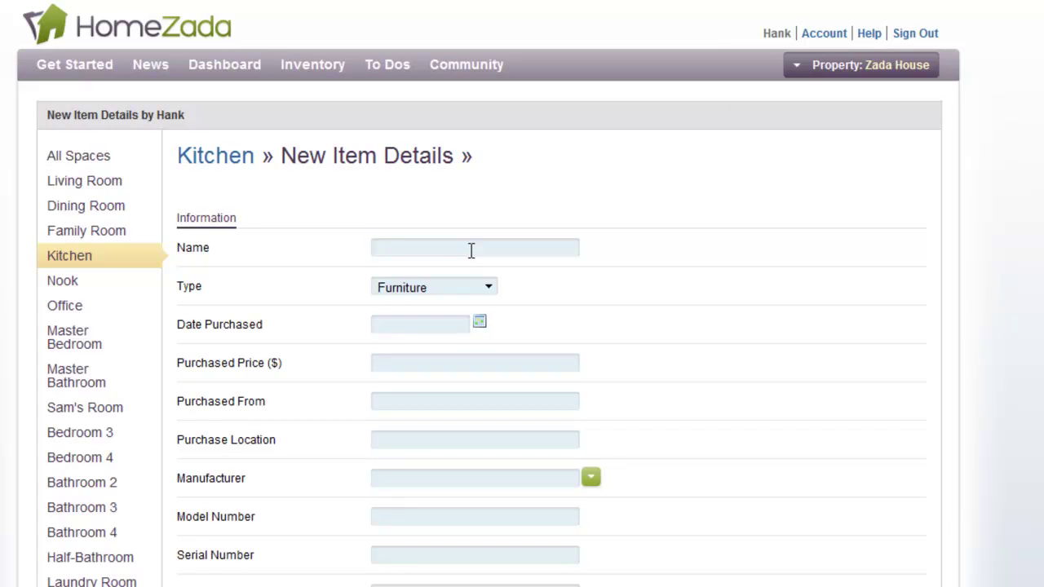
pyautogui.click(494, 291)
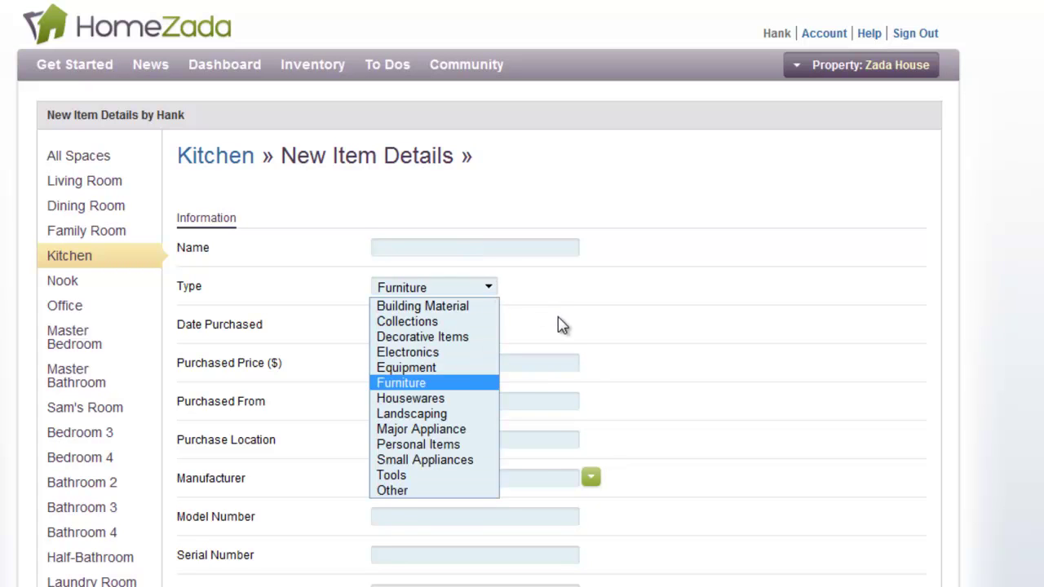
pyautogui.scroll(-2, 539, 326)
pyautogui.scroll(-1, 449, 424)
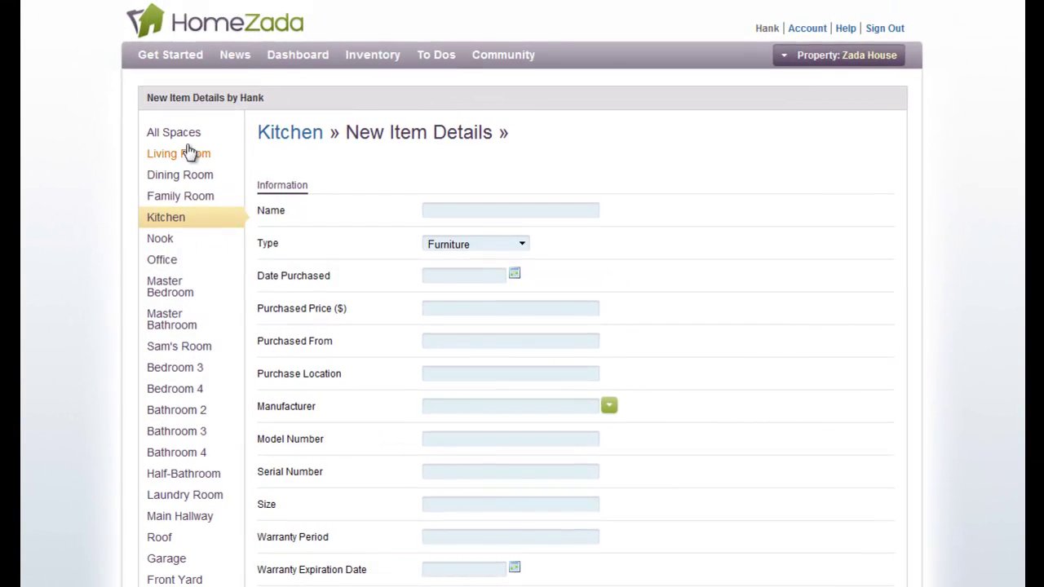
# Open the Zada House Property Details page from All Spaces
pyautogui.click(180, 138)
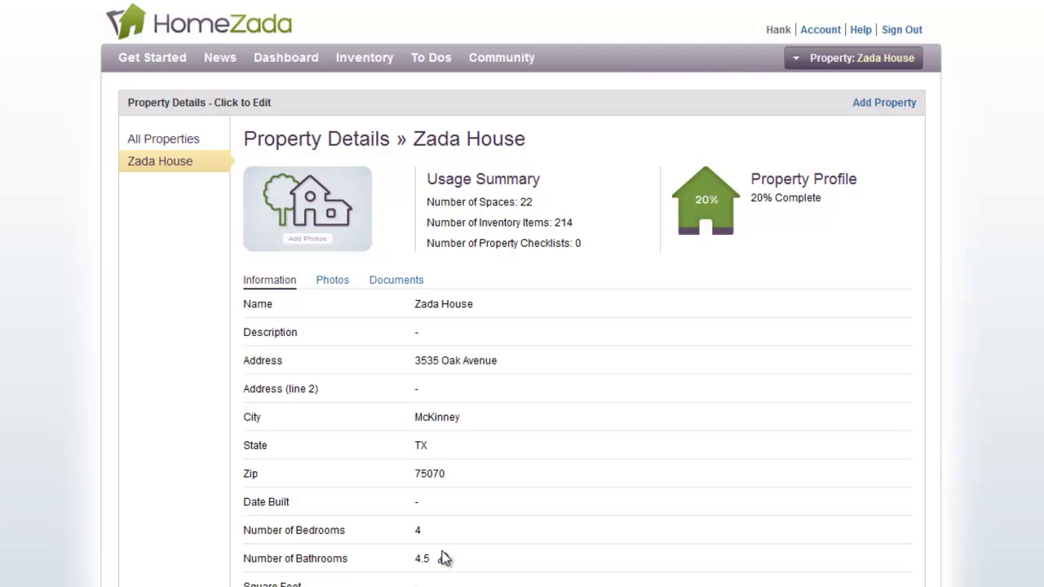
# Show Zada House's Documents section and list the available Document Type options
pyautogui.click(398, 286)
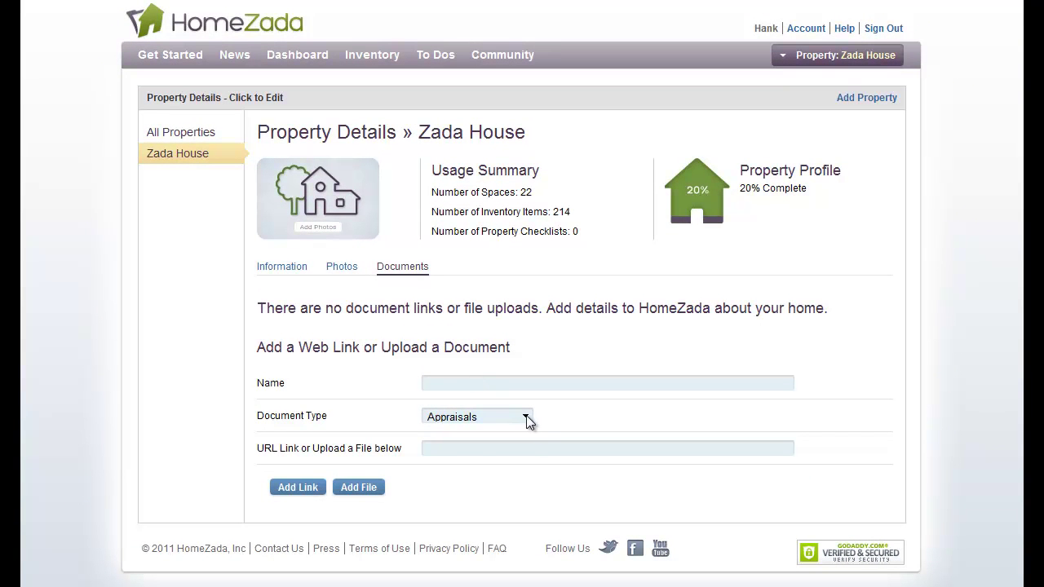
pyautogui.click(525, 417)
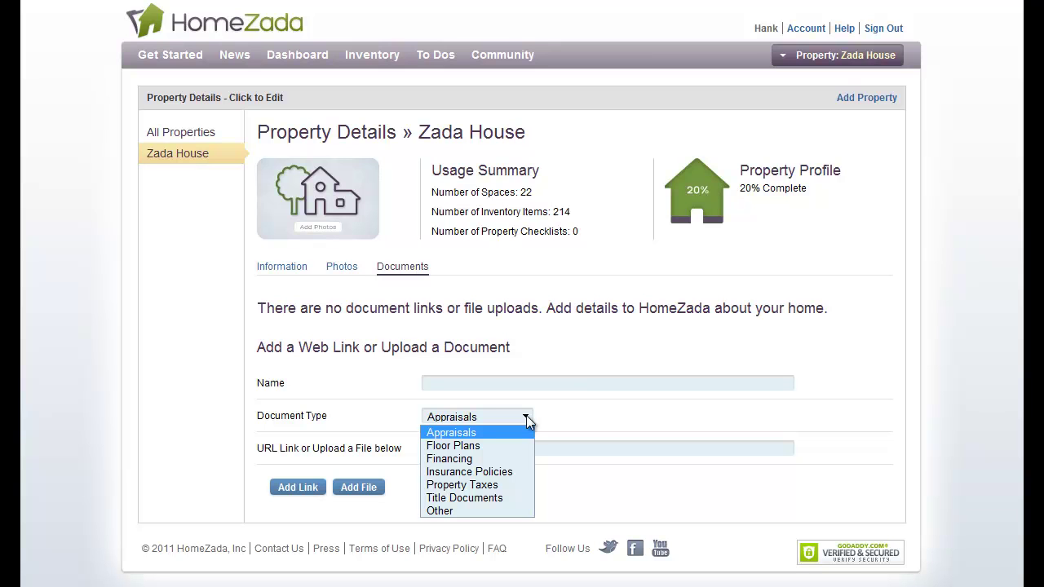
# Upload Zada House Front.jpg to the Zada House property photos
pyautogui.click(345, 268)
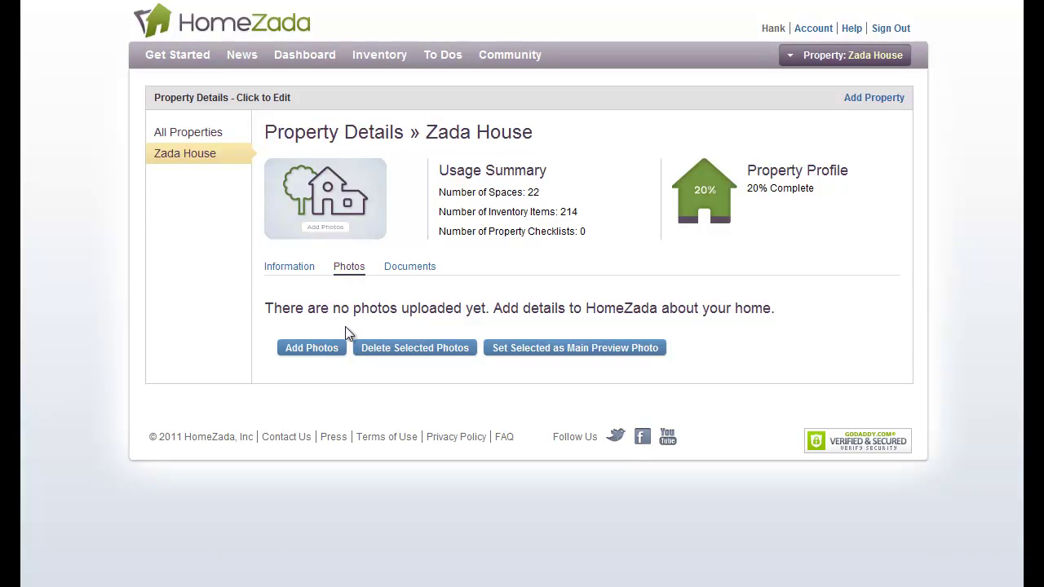
pyautogui.click(328, 351)
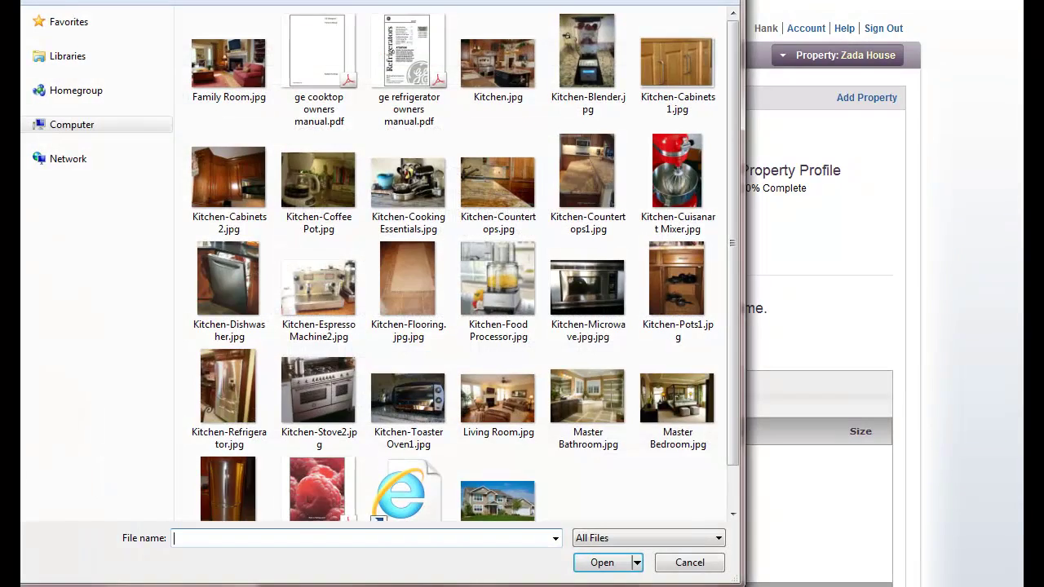
pyautogui.scroll(-2, 733, 433)
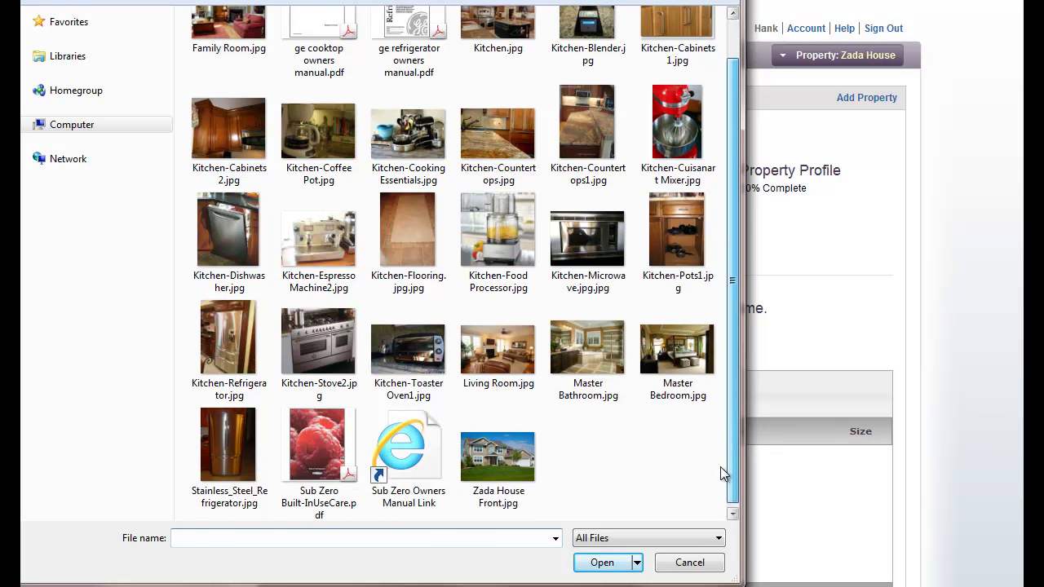
pyautogui.click(505, 464)
pyautogui.click(603, 562)
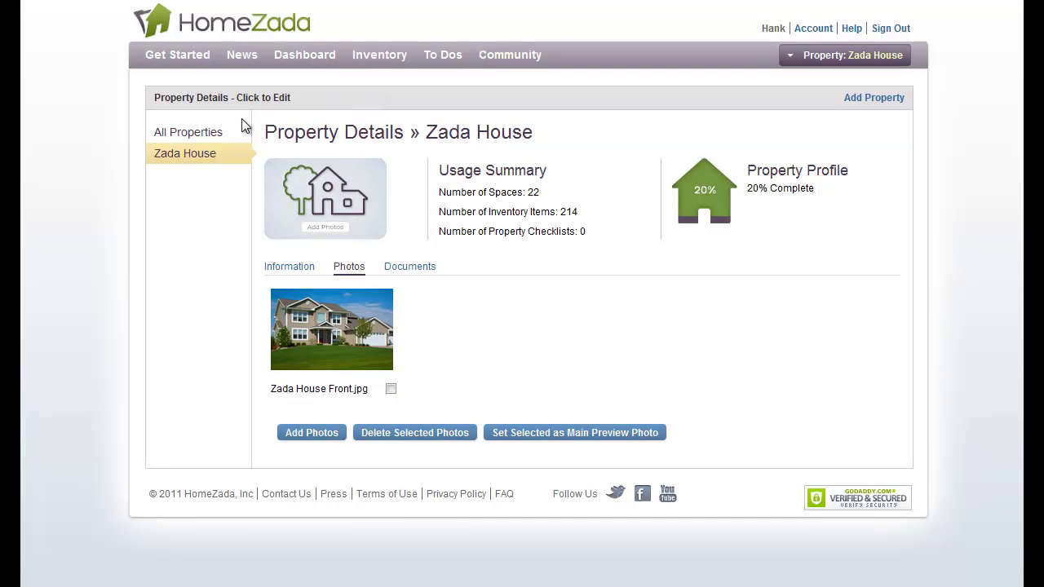
# Return to the All Spaces inventory, where the property profile reads 30% complete
pyautogui.click(368, 59)
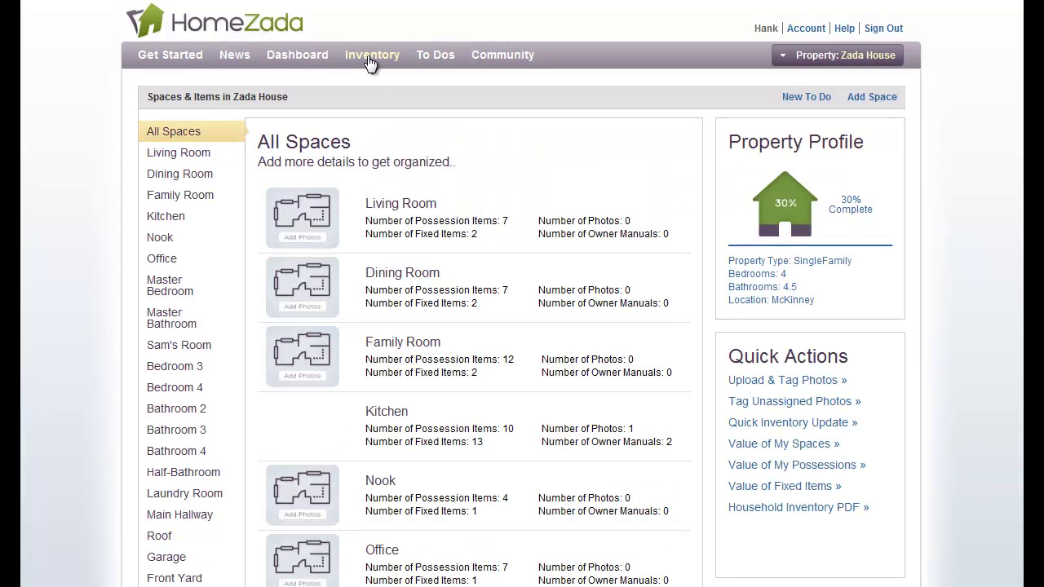